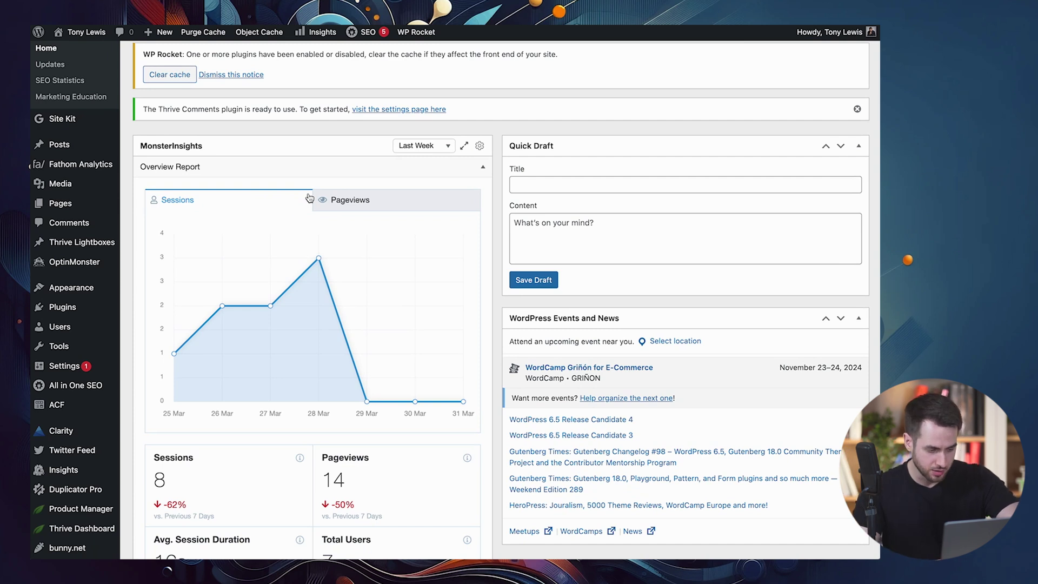
# Create a new User Timeline feed for your Twitter handle using the Simple Cards template
pyautogui.moveTo(72, 447)
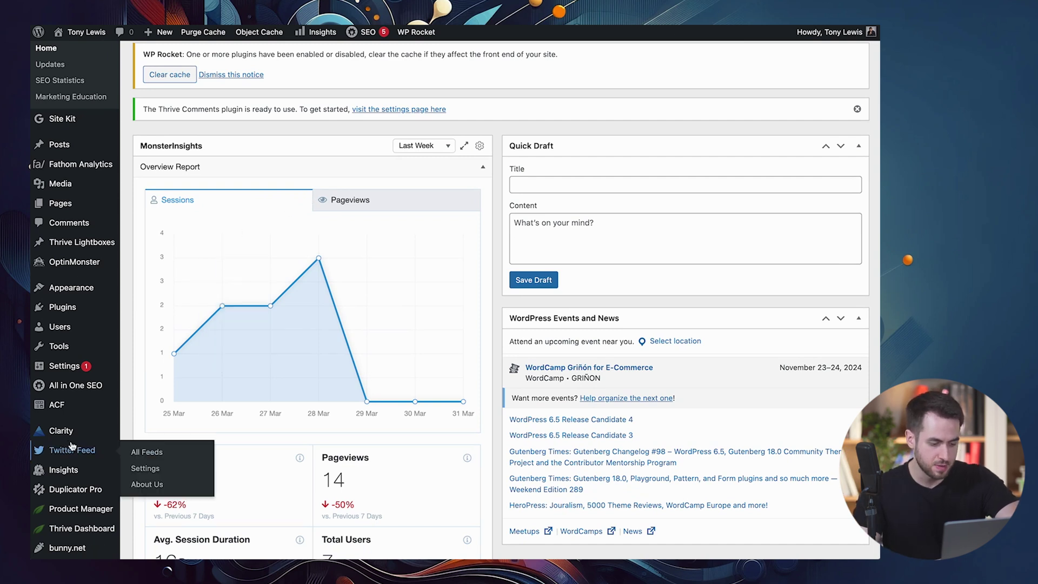
pyautogui.click(156, 455)
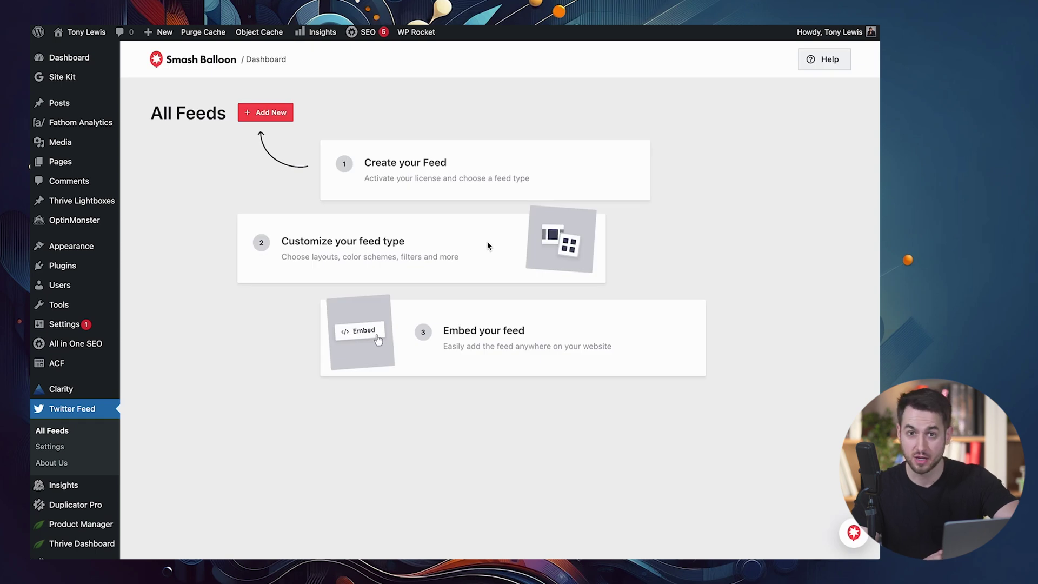
pyautogui.click(268, 113)
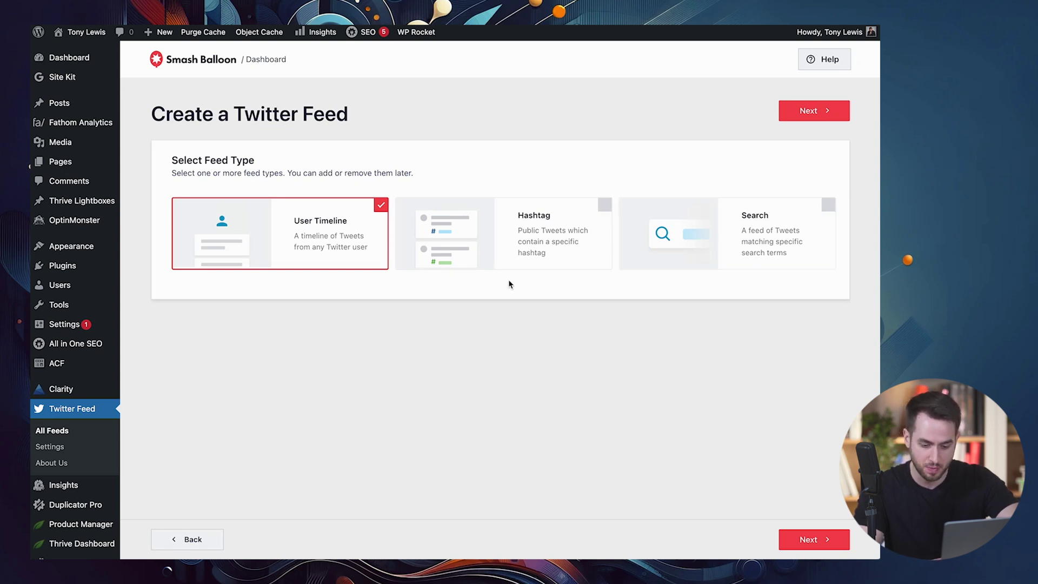
pyautogui.click(811, 537)
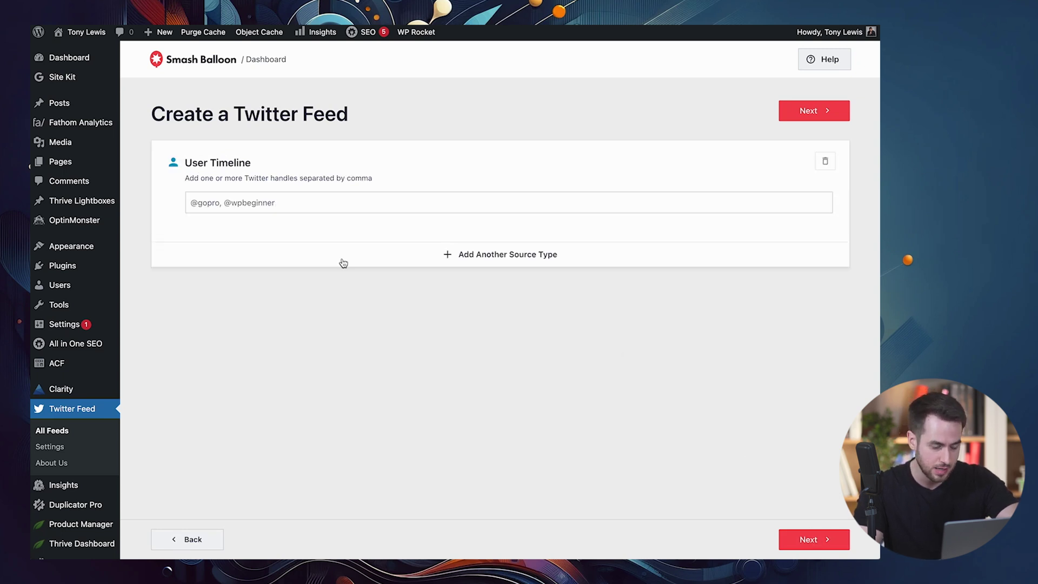
pyautogui.click(242, 197)
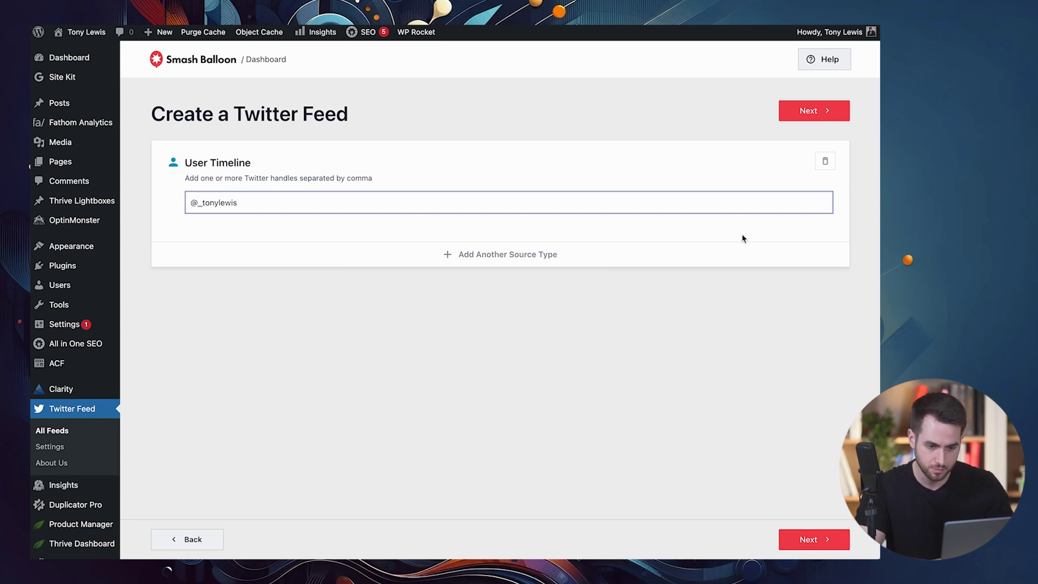
pyautogui.click(825, 539)
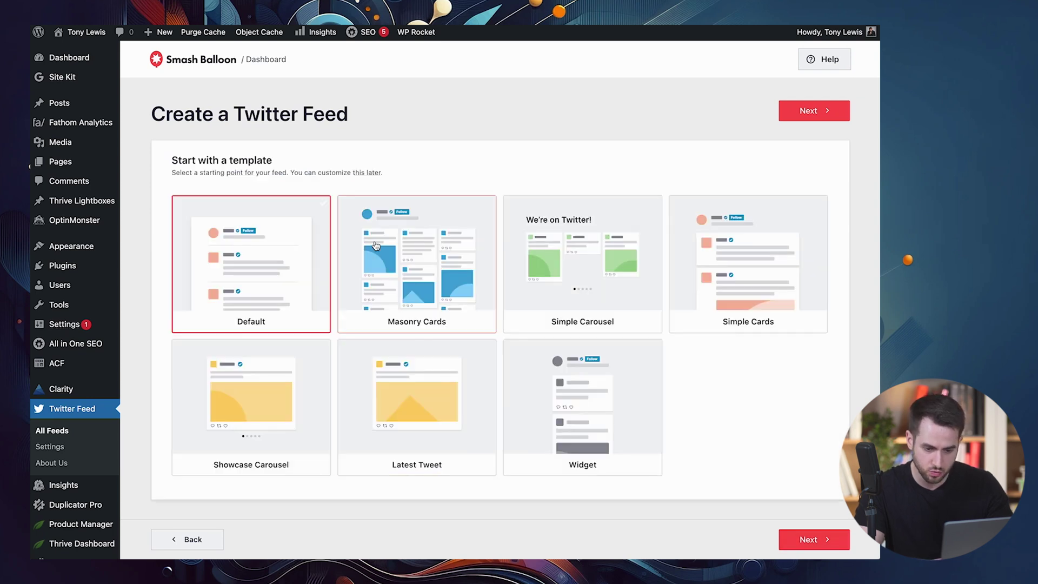
pyautogui.click(759, 273)
# Finish setup to load the feed editor and look over the feed preview
pyautogui.click(810, 535)
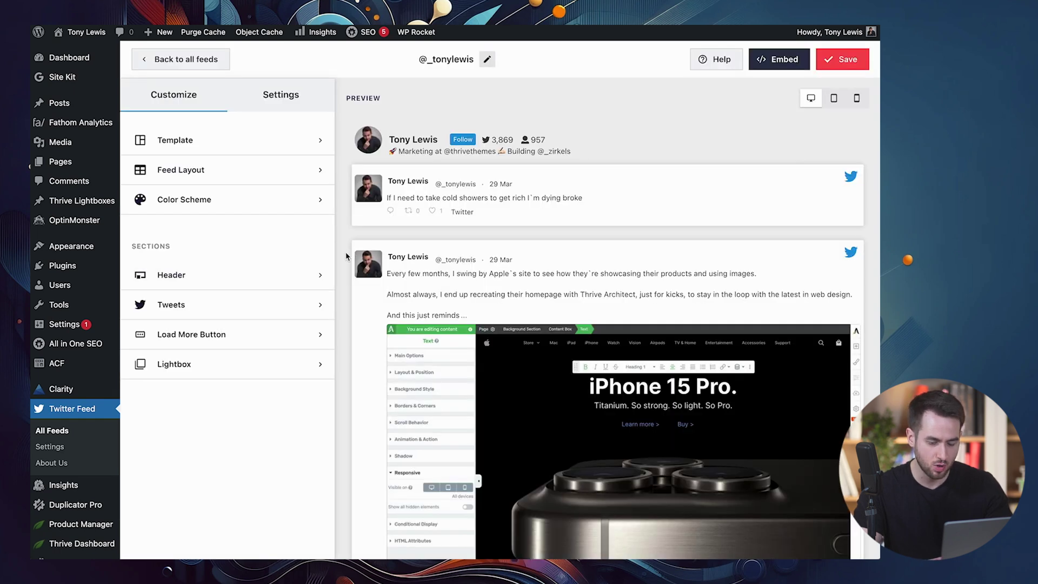
pyautogui.scroll(-8, 351, 255)
pyautogui.scroll(7, 348, 255)
pyautogui.scroll(1, 346, 255)
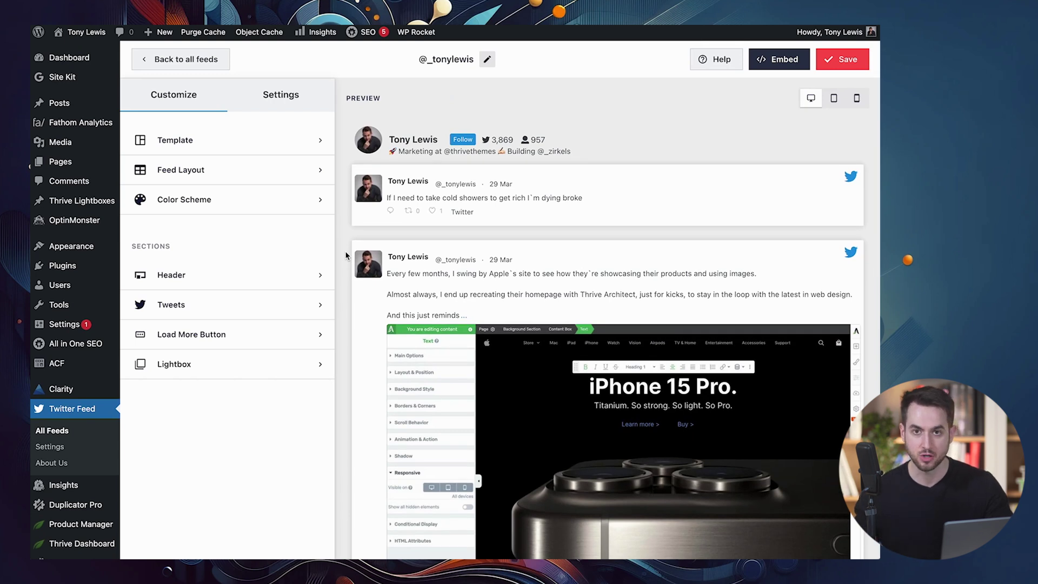
# Switch the feed preview to tablet width, then to mobile width
pyautogui.click(834, 99)
pyautogui.click(825, 100)
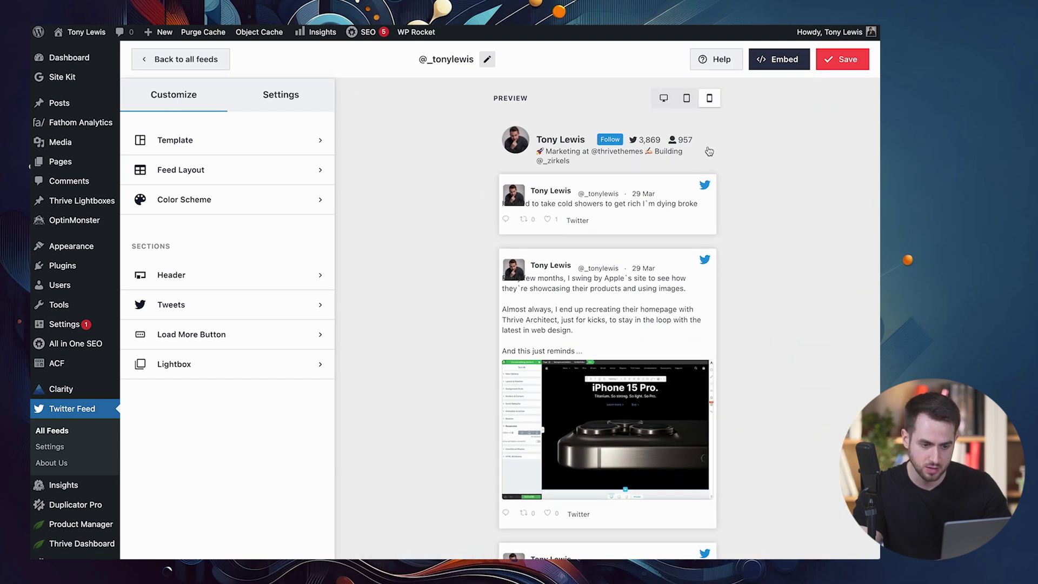
pyautogui.scroll(-10, 681, 216)
pyautogui.scroll(10, 681, 216)
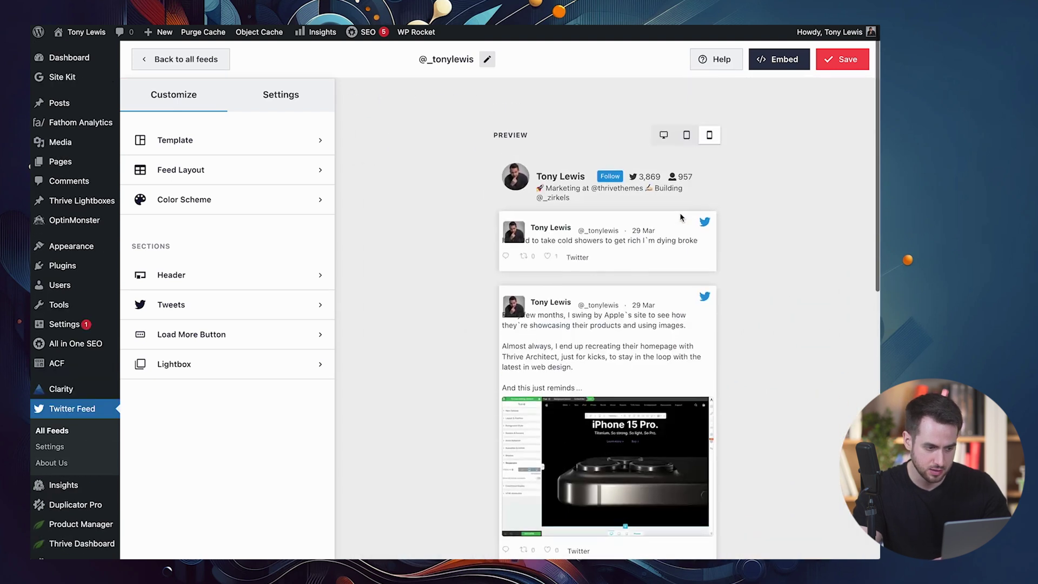
pyautogui.scroll(-1, 681, 217)
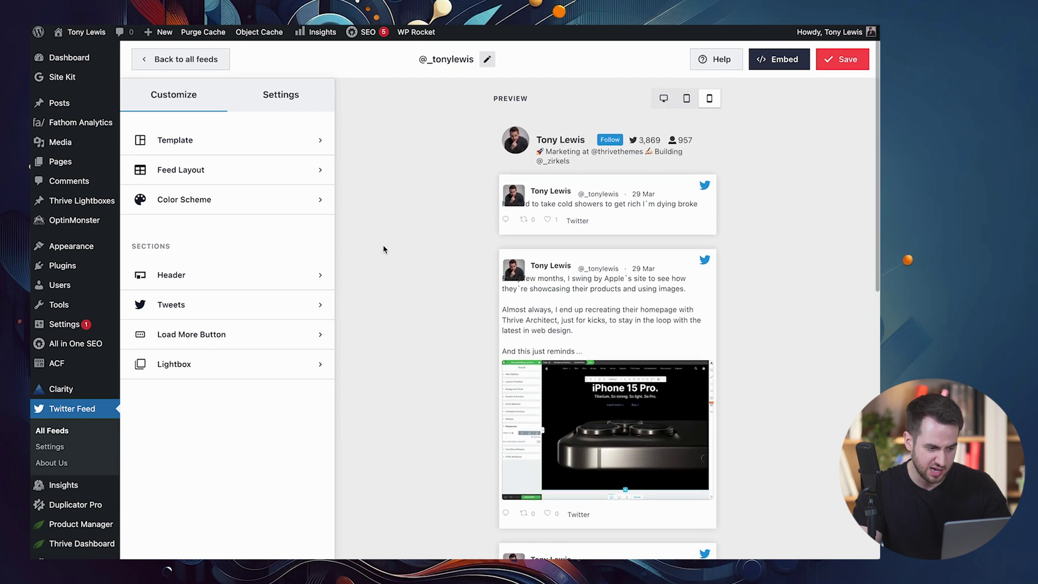
# Try the Masonry layout at desktop width and Carousel, then return to List
pyautogui.click(297, 167)
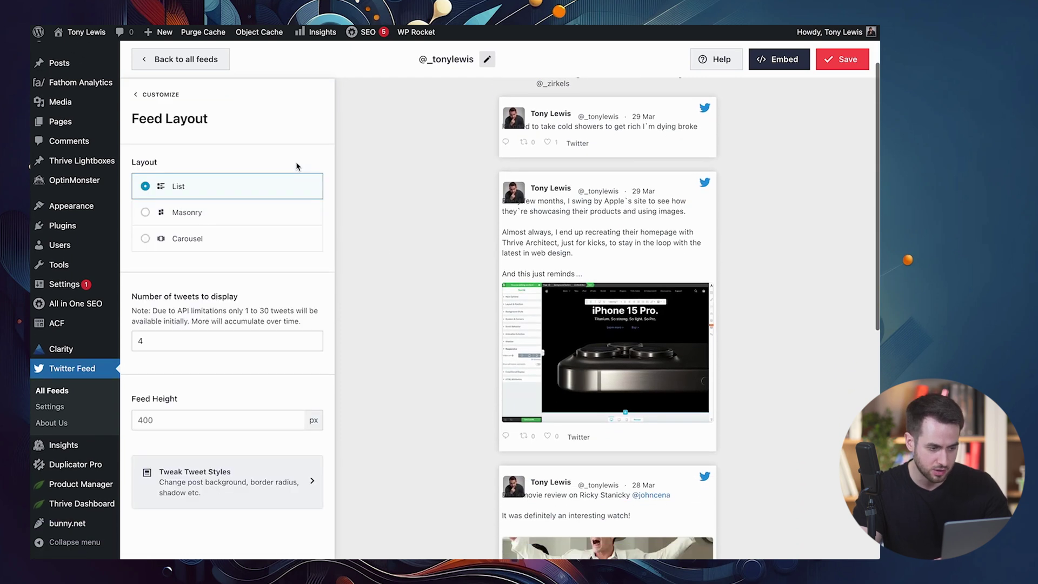
pyautogui.click(222, 217)
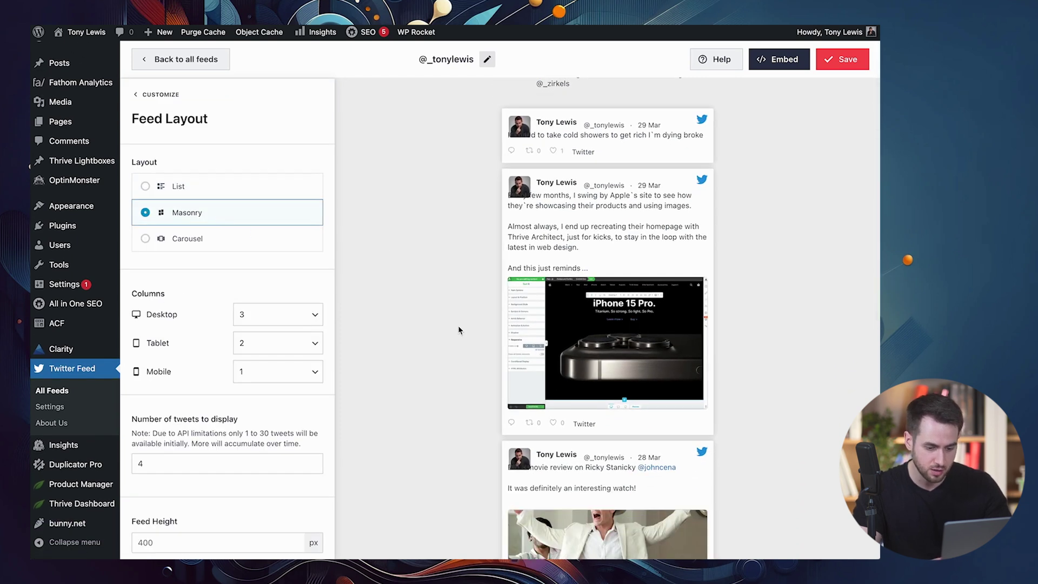
pyautogui.click(663, 97)
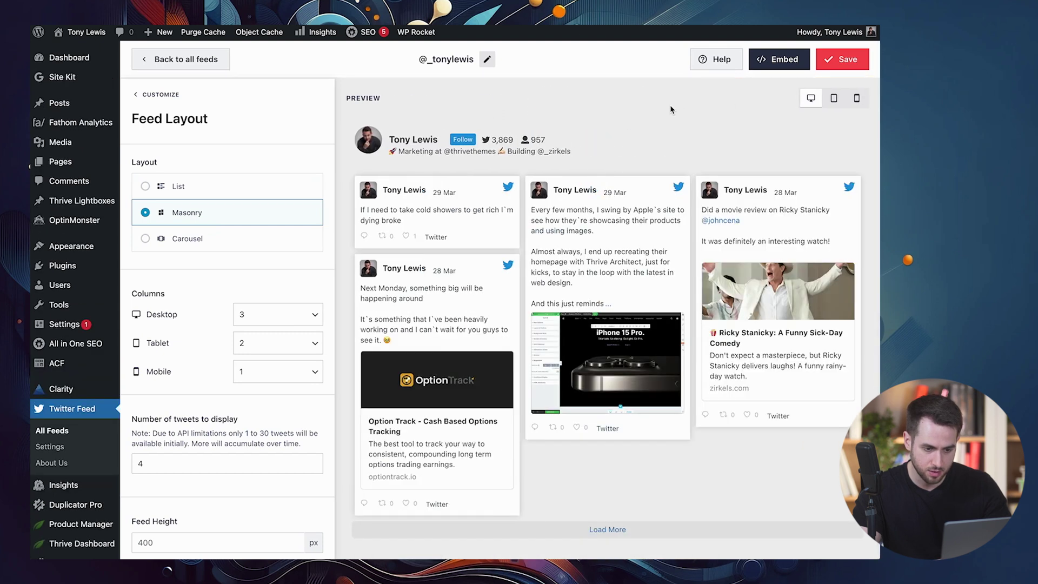
pyautogui.click(235, 242)
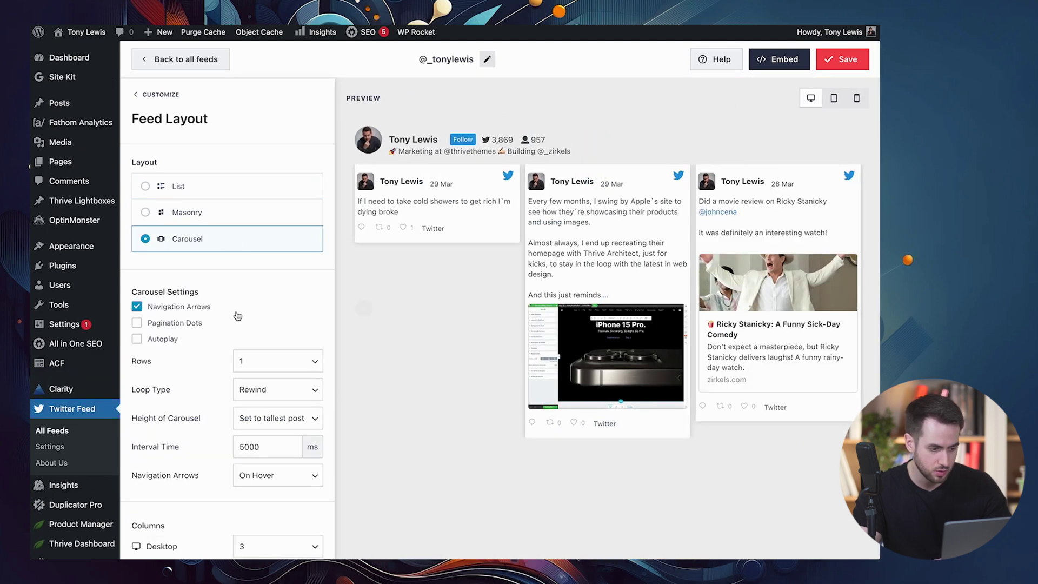
pyautogui.click(191, 188)
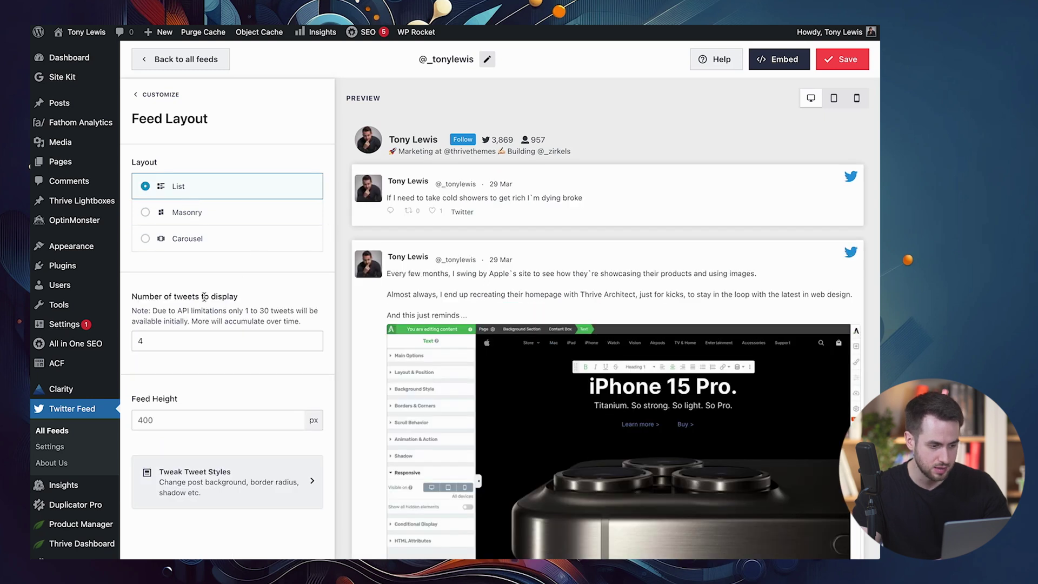
# Leave the tweet count at 4, load more tweets in the preview, and return to Customize
pyautogui.scroll(-2, 216, 358)
pyautogui.click(200, 340)
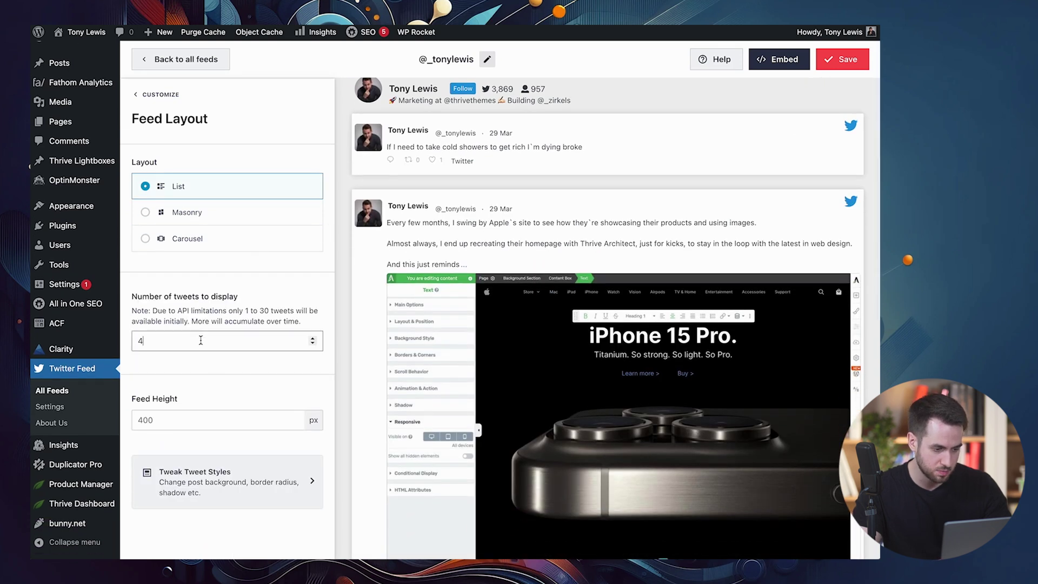
pyautogui.click(291, 382)
pyautogui.scroll(-10, 595, 325)
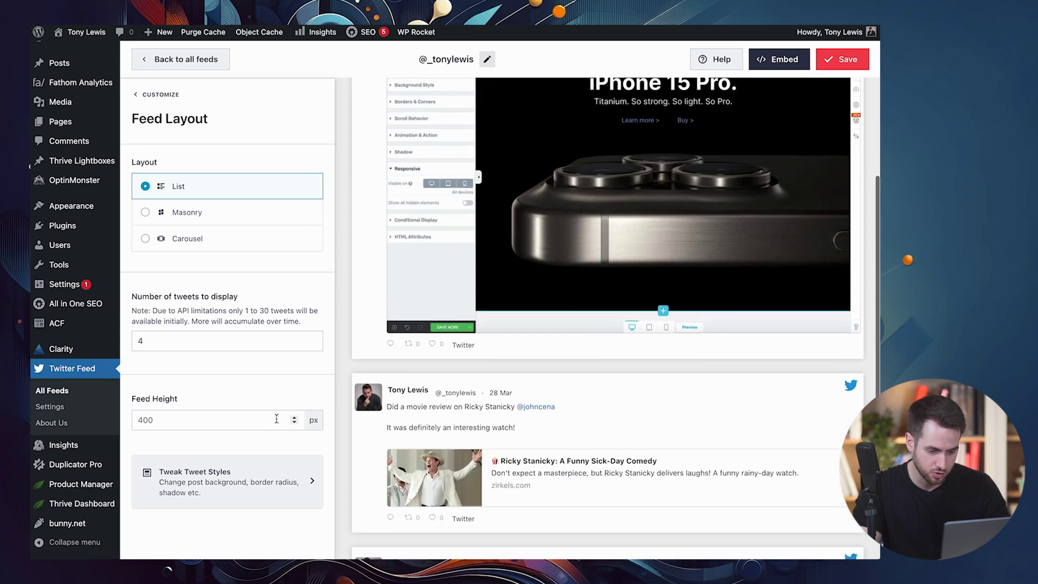
pyautogui.scroll(7, 438, 413)
pyautogui.scroll(-10, 553, 487)
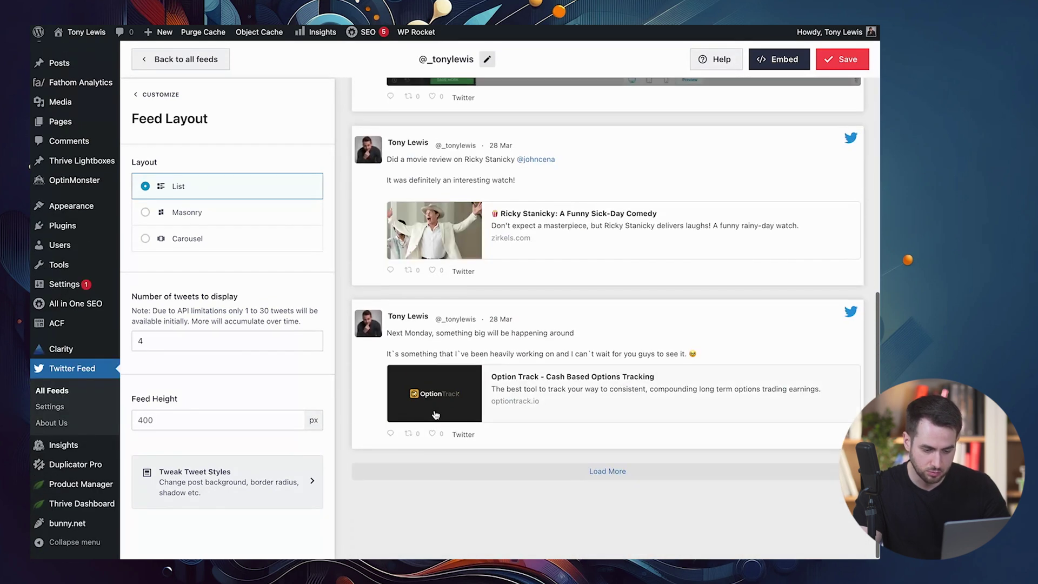
pyautogui.click(562, 489)
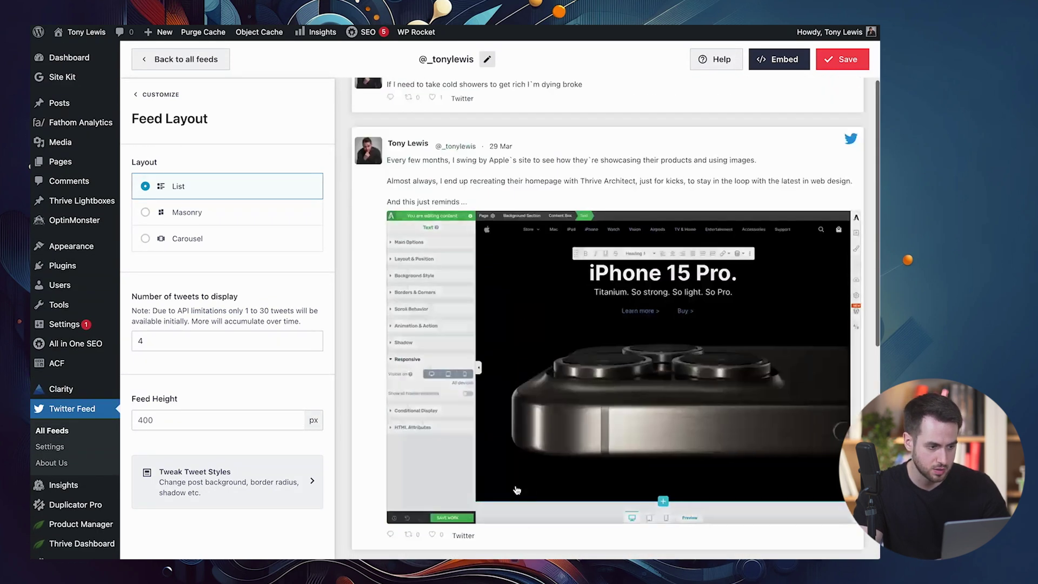
pyautogui.click(136, 94)
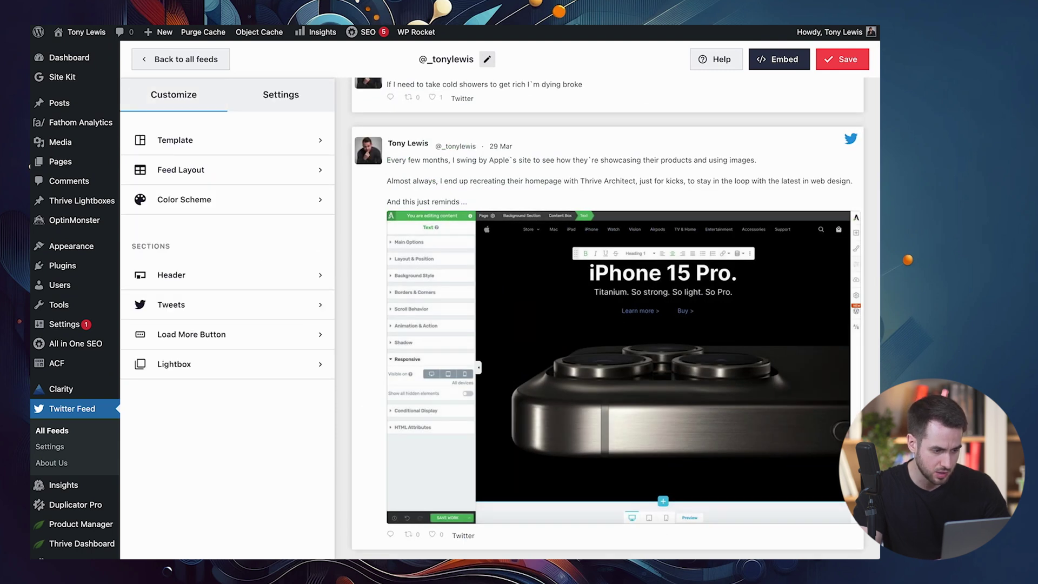
# Try a text heading for the feed header, then restore the standard profile header
pyautogui.click(261, 281)
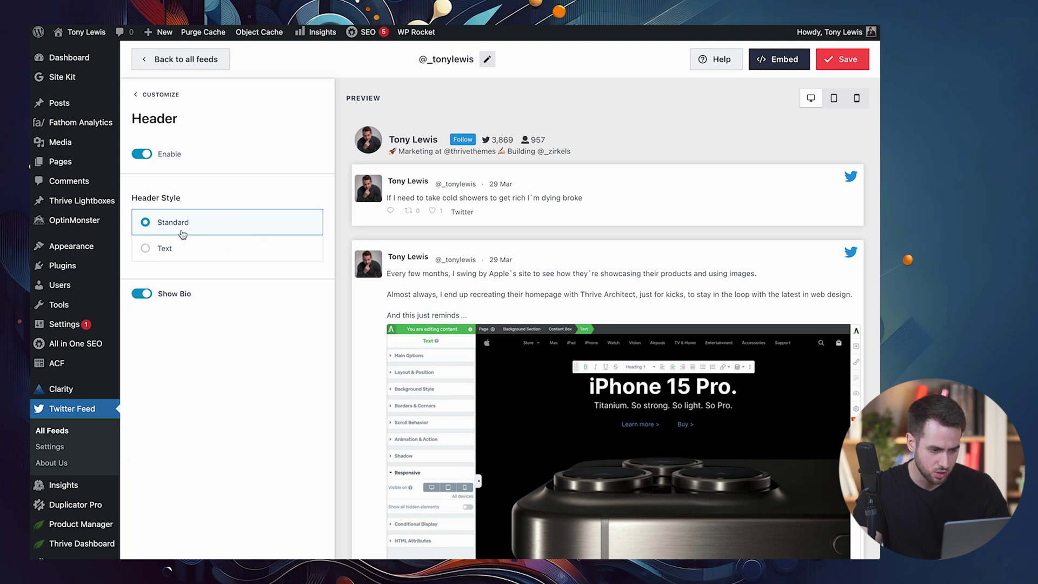
pyautogui.click(165, 249)
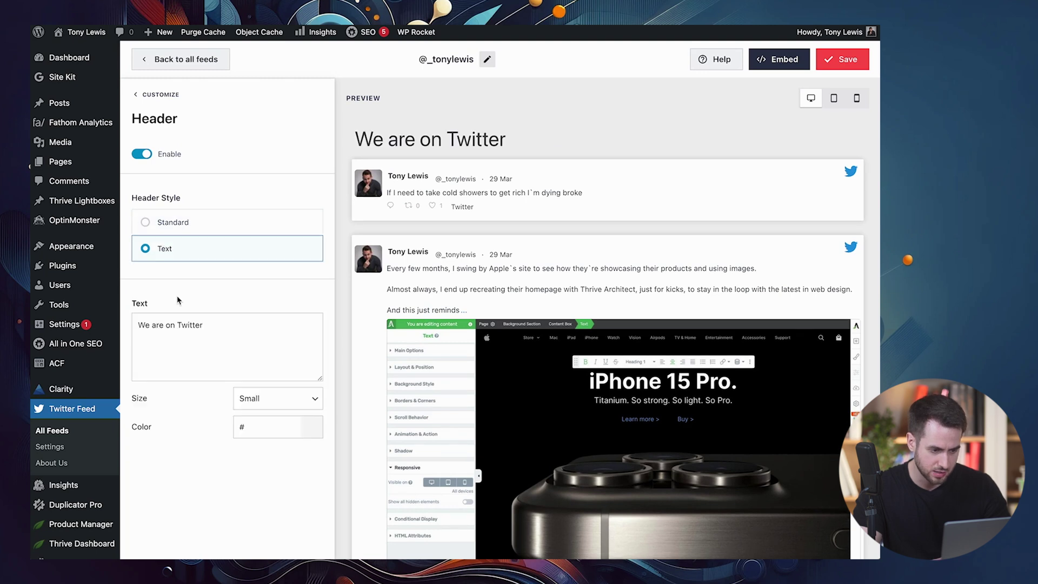
pyautogui.click(210, 226)
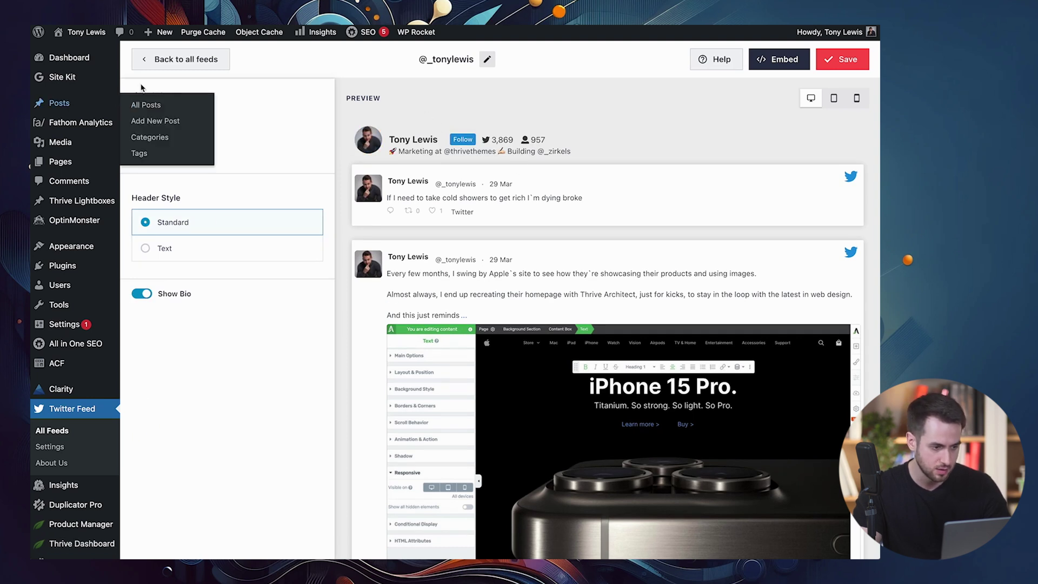
pyautogui.click(139, 95)
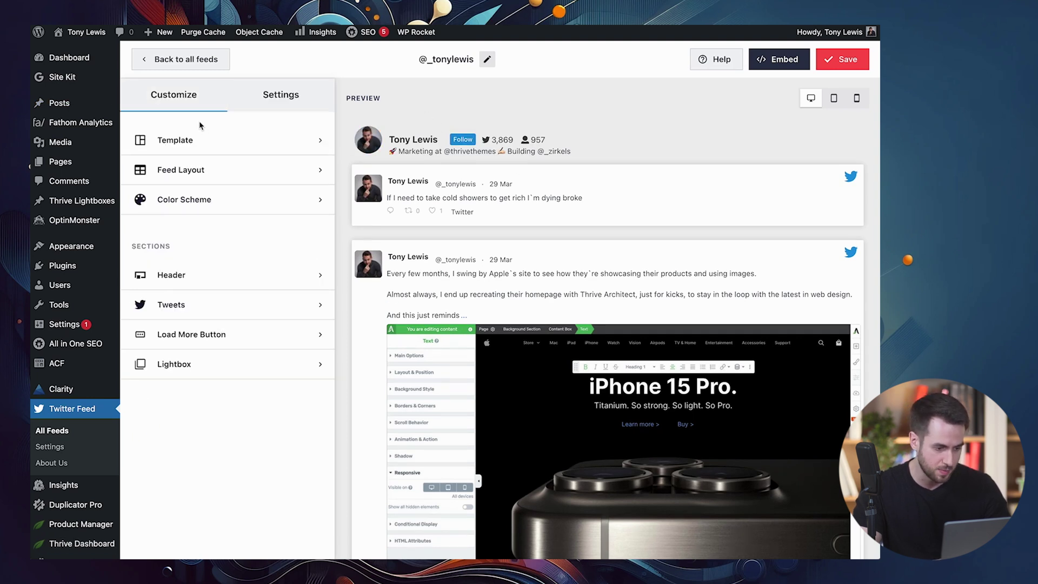
# Switch the tweets to the Regular, unboxed tweet style
pyautogui.click(245, 317)
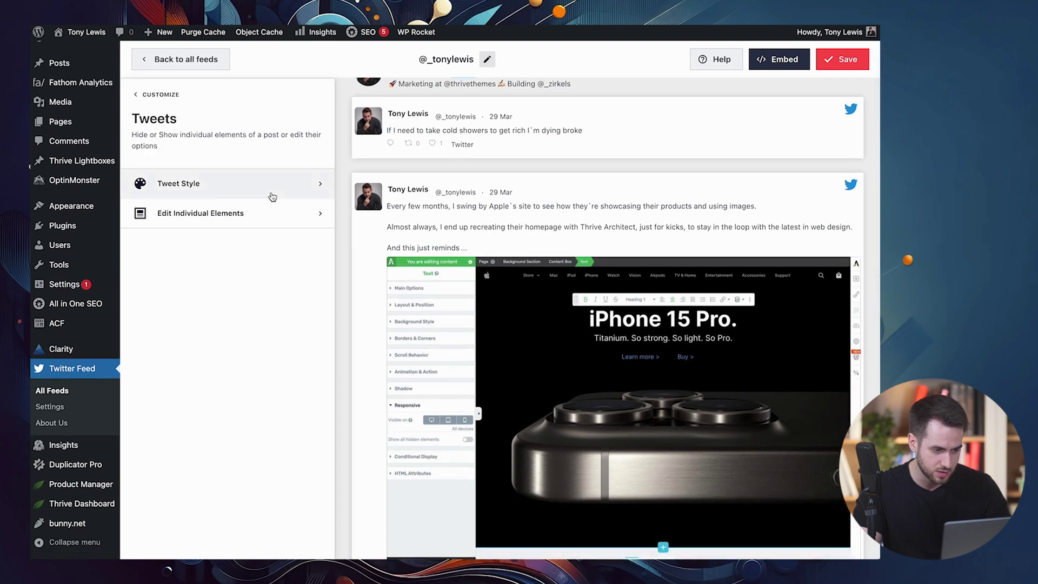
pyautogui.click(272, 195)
pyautogui.scroll(-3, 441, 227)
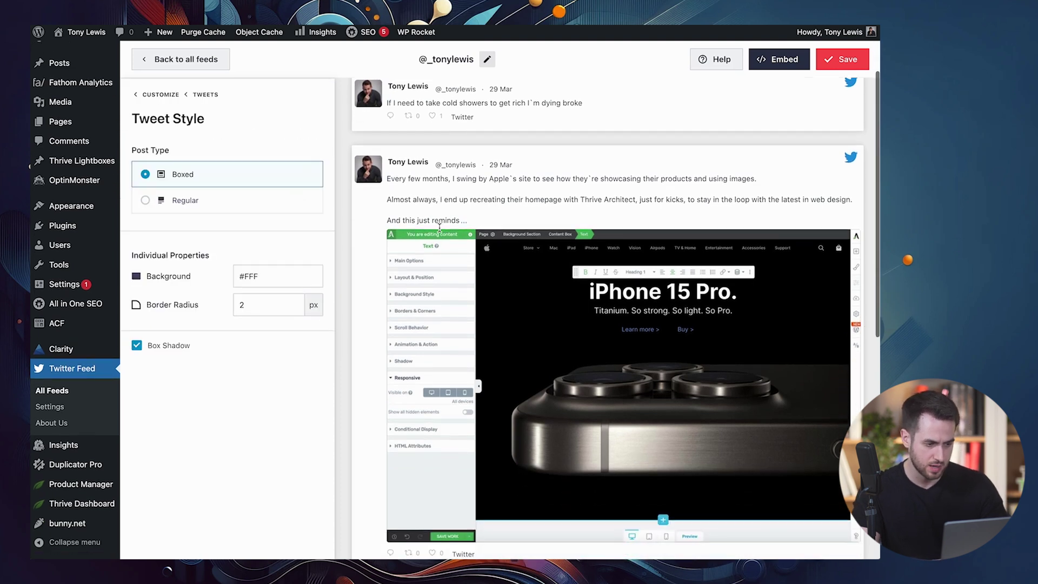
pyautogui.scroll(5, 441, 229)
pyautogui.scroll(-5, 441, 232)
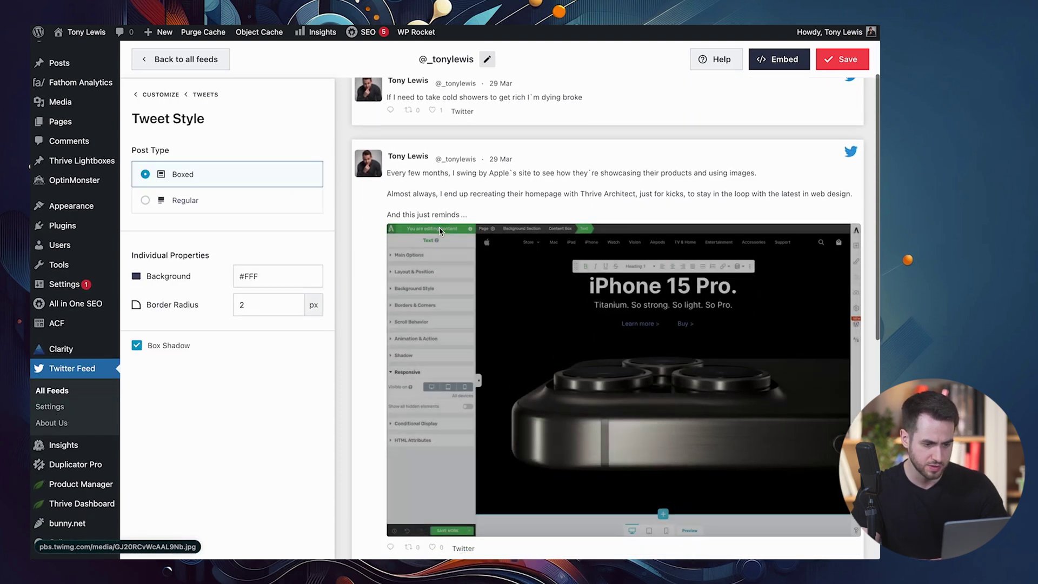
pyautogui.scroll(4, 441, 231)
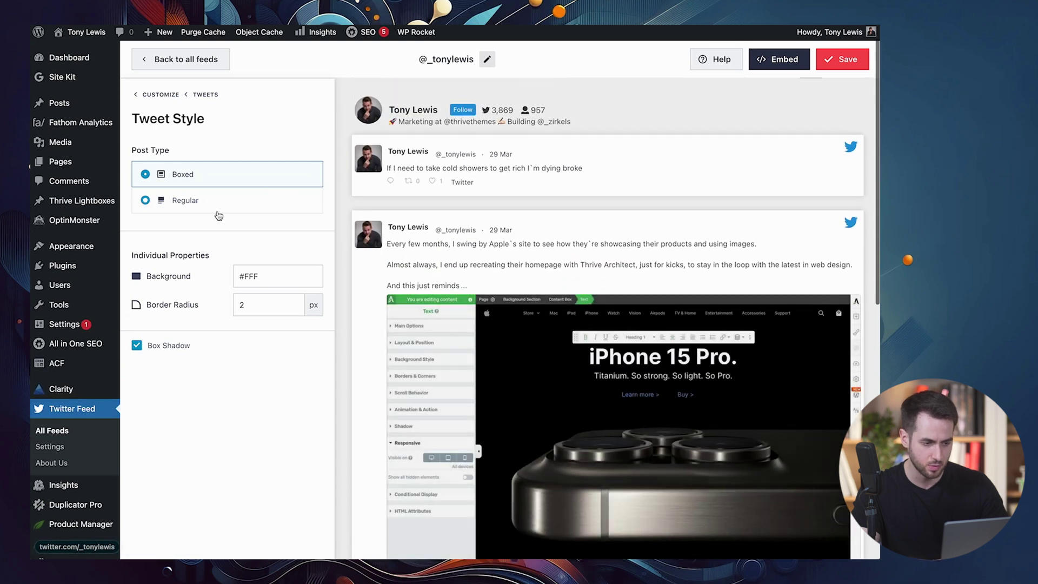
pyautogui.click(201, 200)
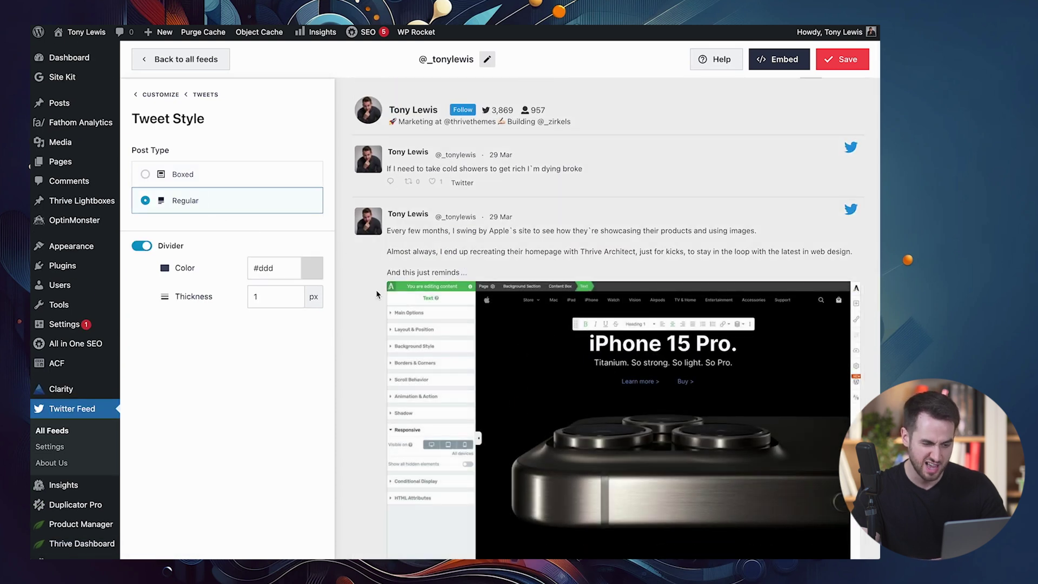
# Test a divider thickness of 2, set it back to 1 px, and return to Customize
pyautogui.scroll(-7, 348, 342)
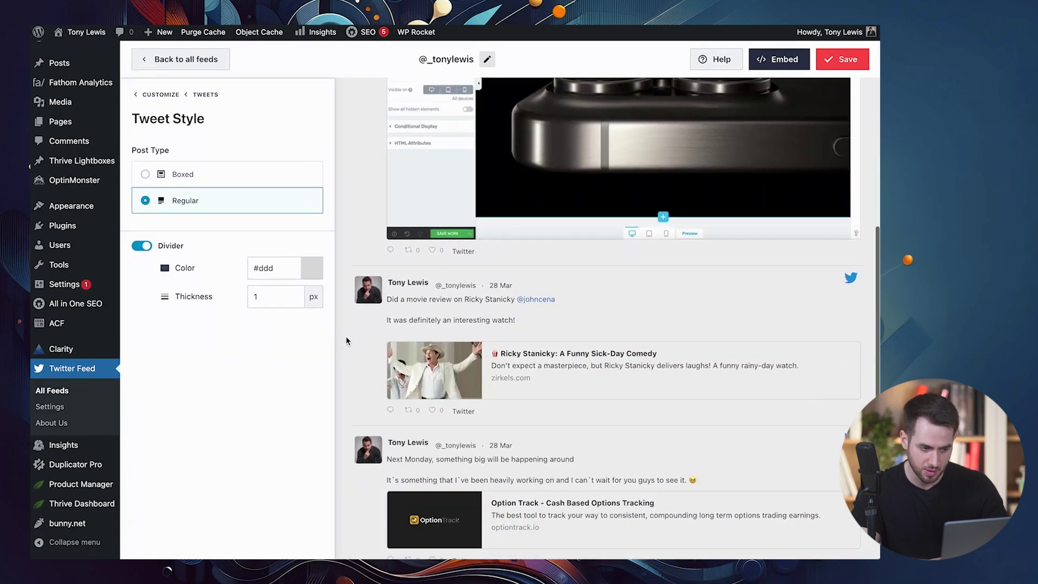
pyautogui.scroll(2, 347, 341)
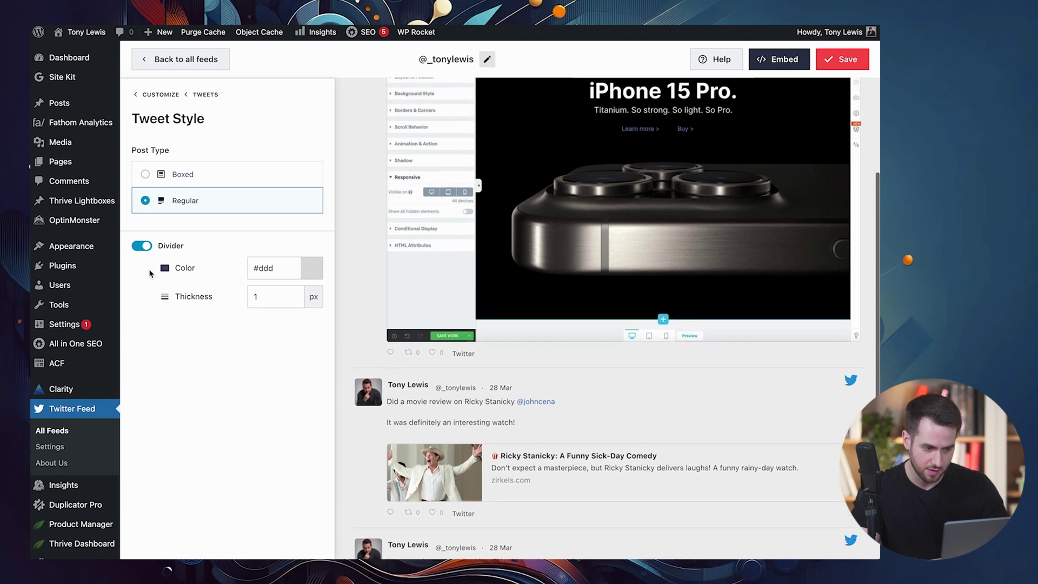
pyautogui.scroll(-1, 319, 340)
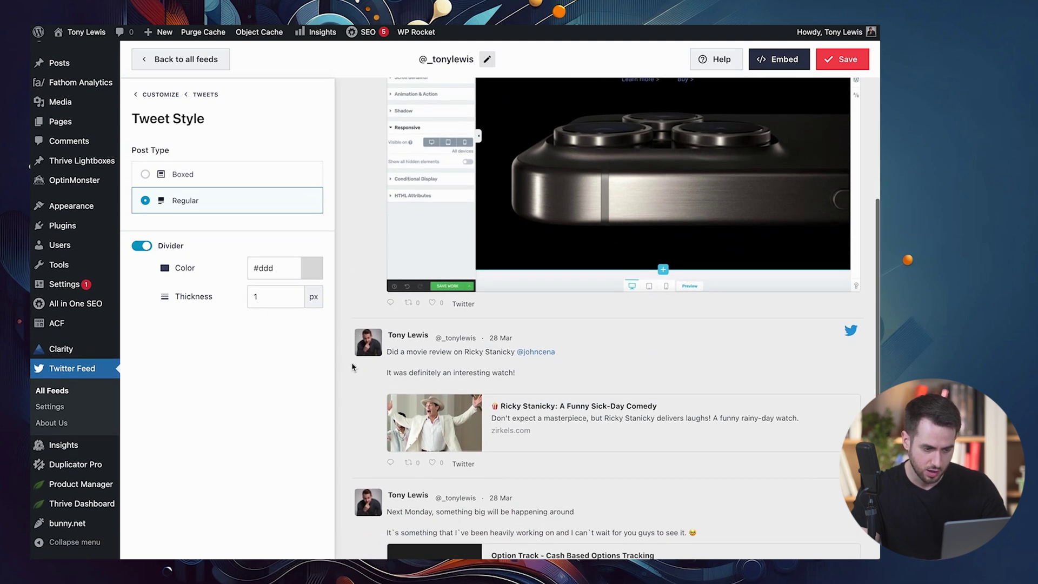
pyautogui.write('2')
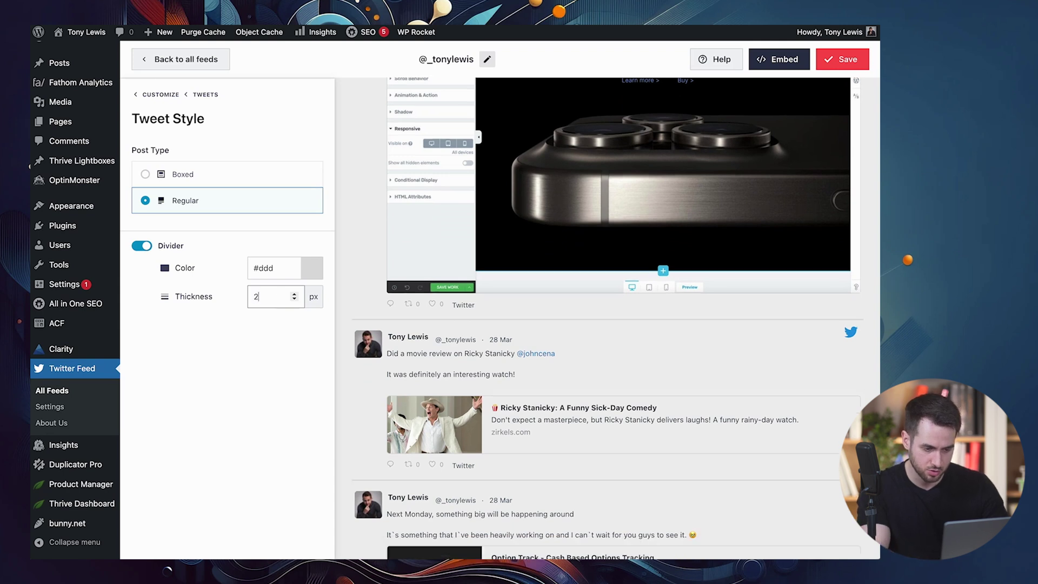
pyautogui.write('1')
pyautogui.press('BackSpace')
pyautogui.press('BackSpace')
pyautogui.write('1')
pyautogui.click(146, 96)
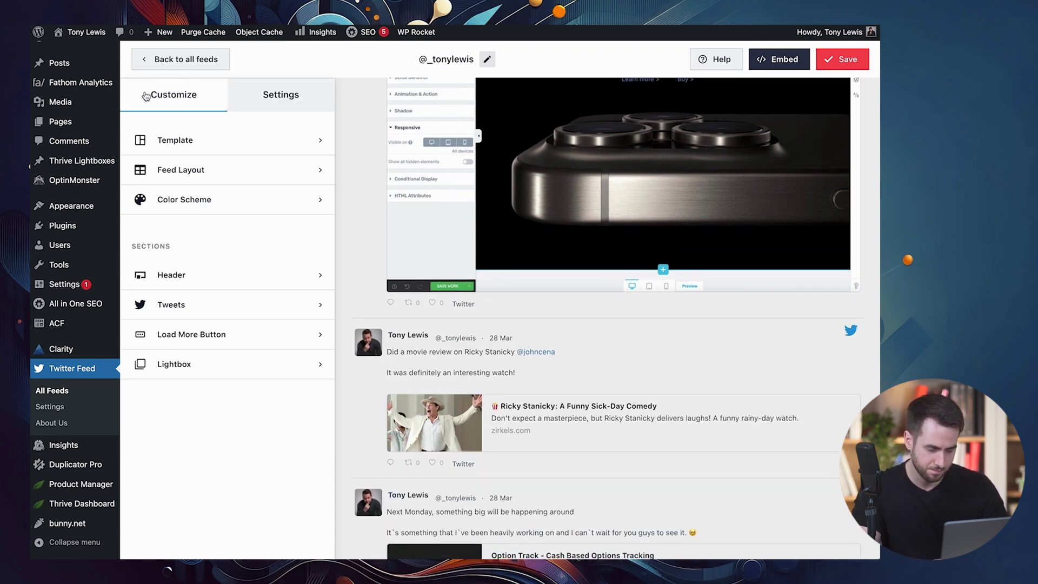
pyautogui.scroll(-3, 512, 313)
pyautogui.scroll(10, 511, 313)
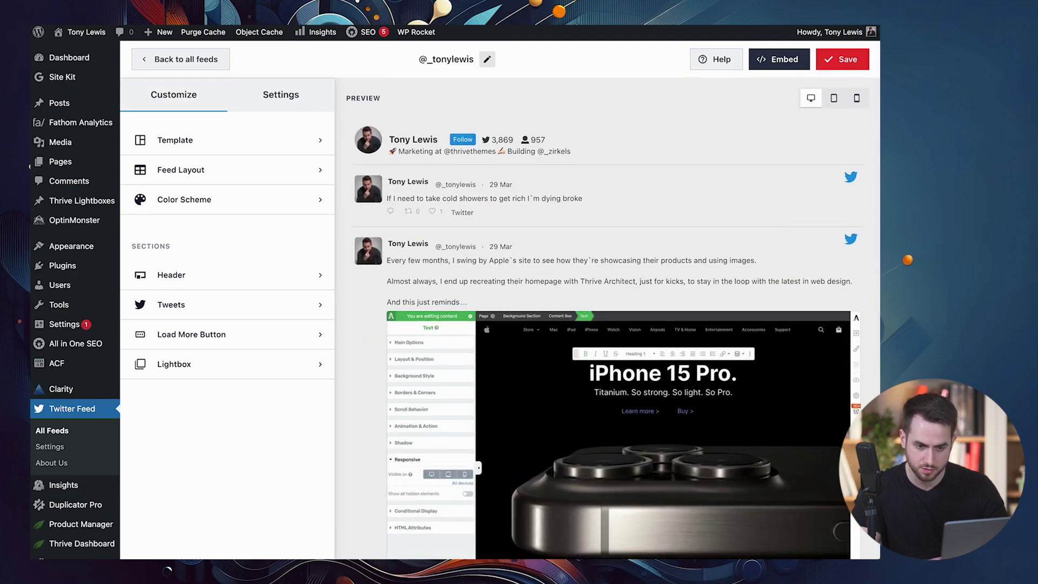
# Save the styled Twitter feed
pyautogui.click(838, 63)
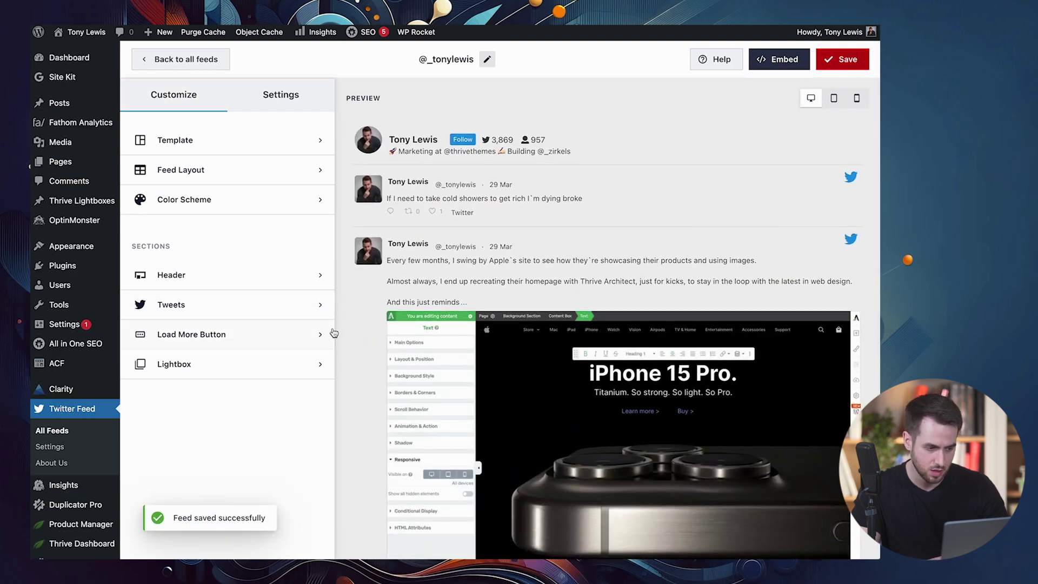
pyautogui.moveTo(82, 160)
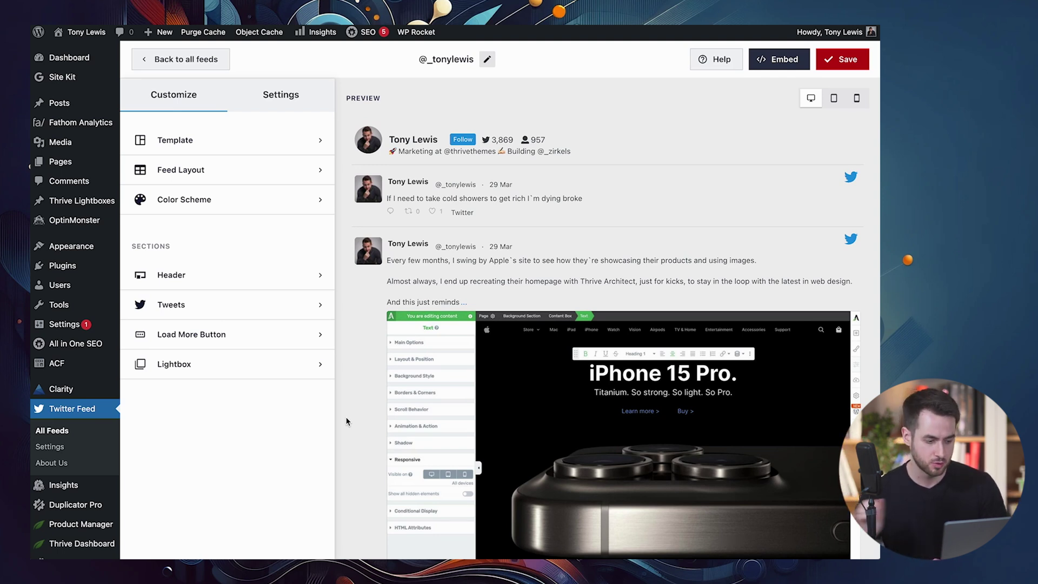
# In Theme Builder, filter to Post Templates and edit the 3 Column Layout template
pyautogui.moveTo(106, 543)
pyautogui.click(165, 527)
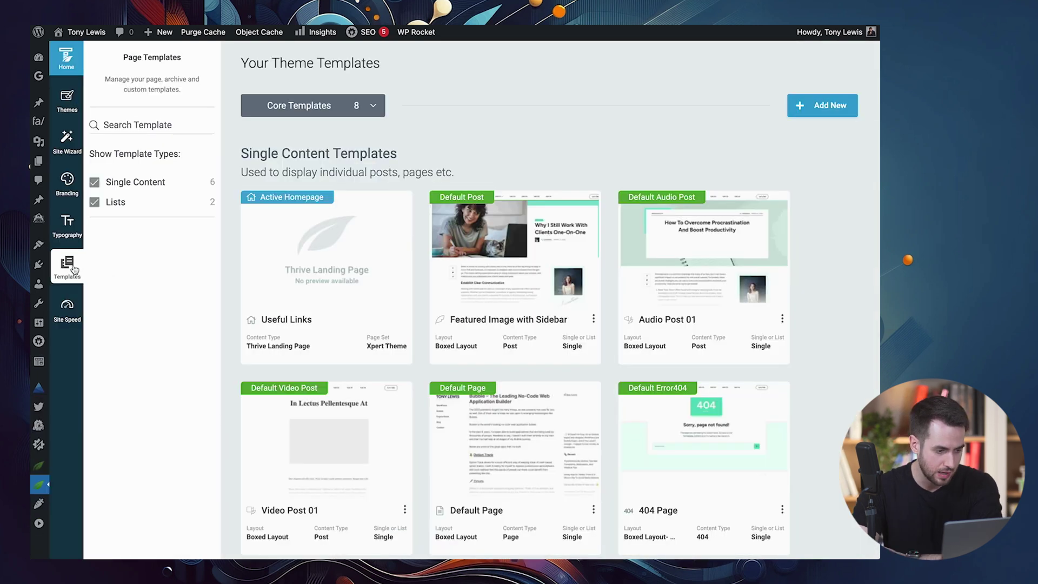
pyautogui.click(363, 106)
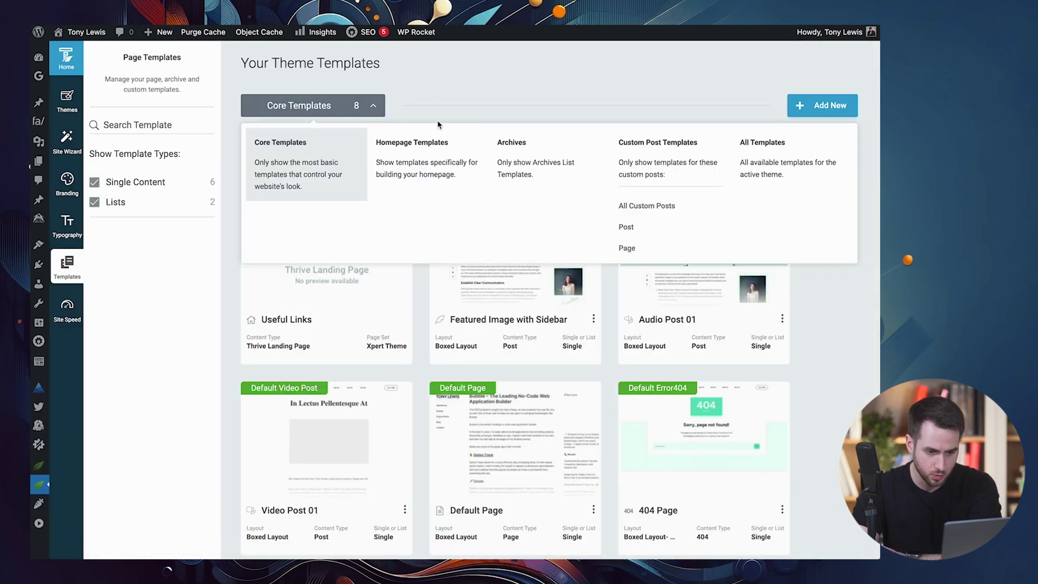
pyautogui.click(616, 225)
pyautogui.scroll(-5, 591, 135)
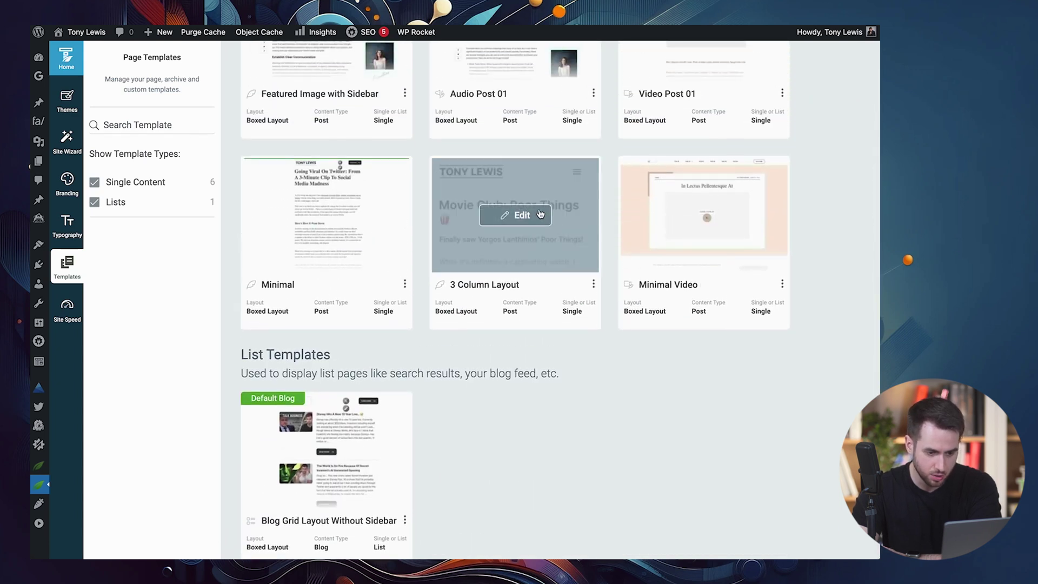
pyautogui.click(532, 214)
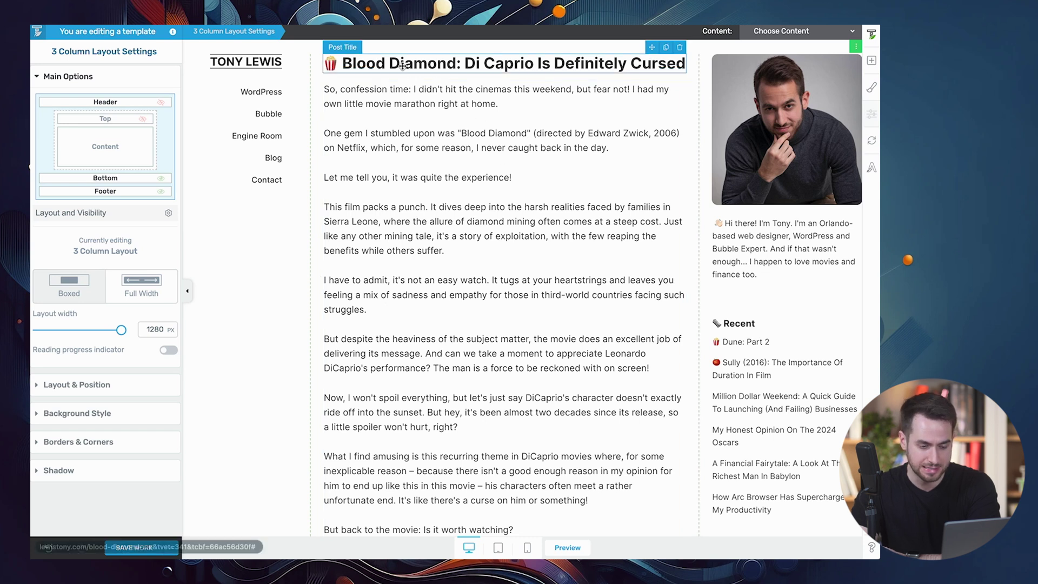
# Add a Smash Balloon Social Feed element below the sidebar search box
pyautogui.click(871, 60)
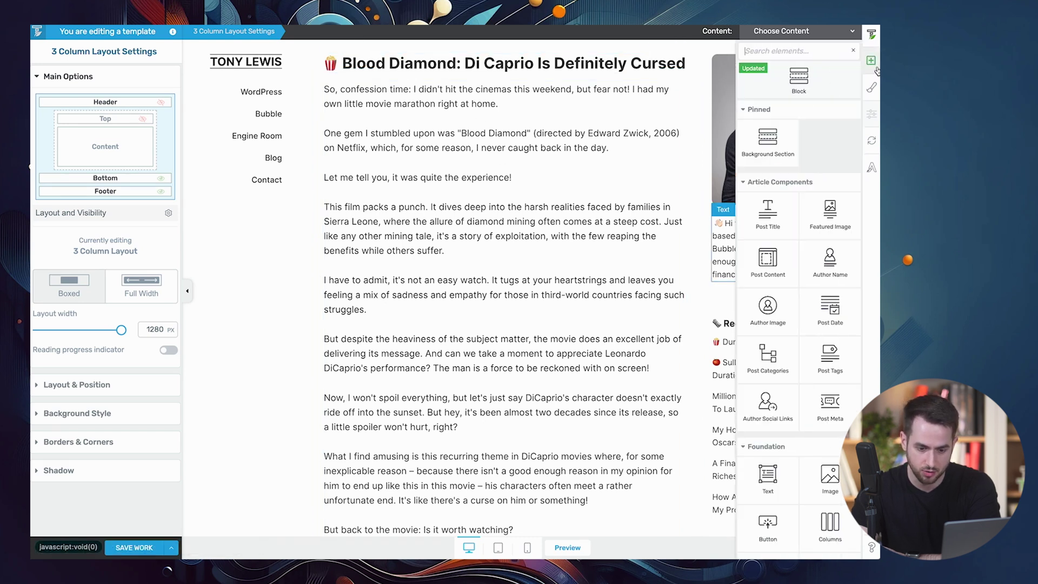
pyautogui.scroll(-10, 828, 396)
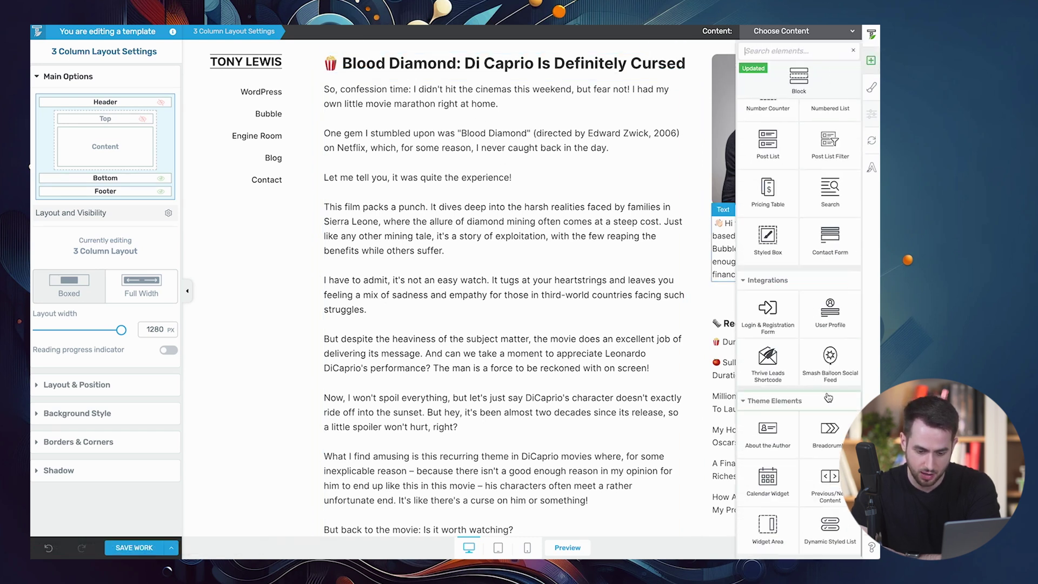
pyautogui.moveTo(840, 379); pyautogui.dragTo(791, 400)
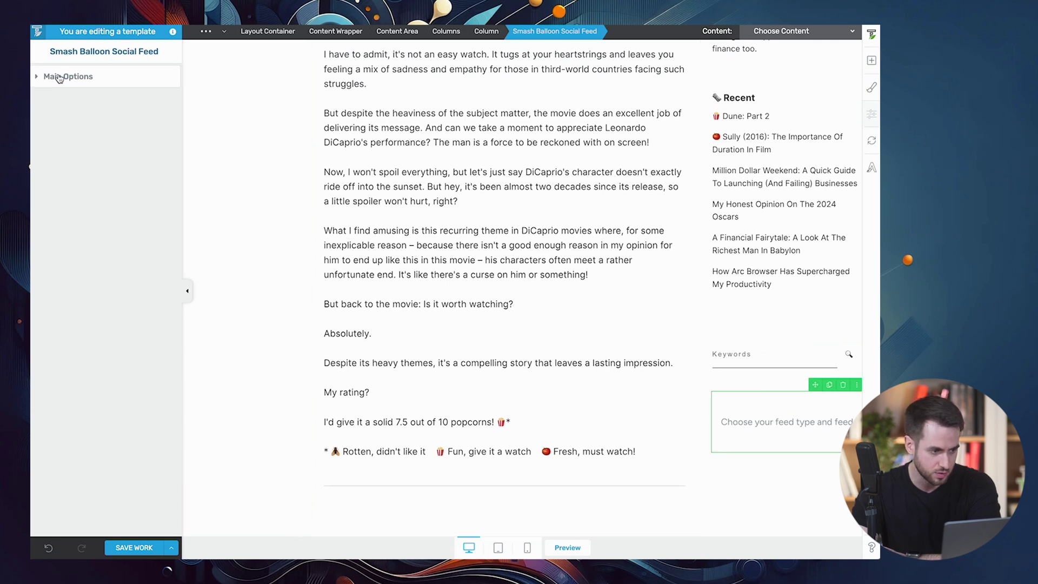
# Set the element's type to Custom Twitter Feeds and select your Twitter feed
pyautogui.click(59, 78)
pyautogui.click(123, 102)
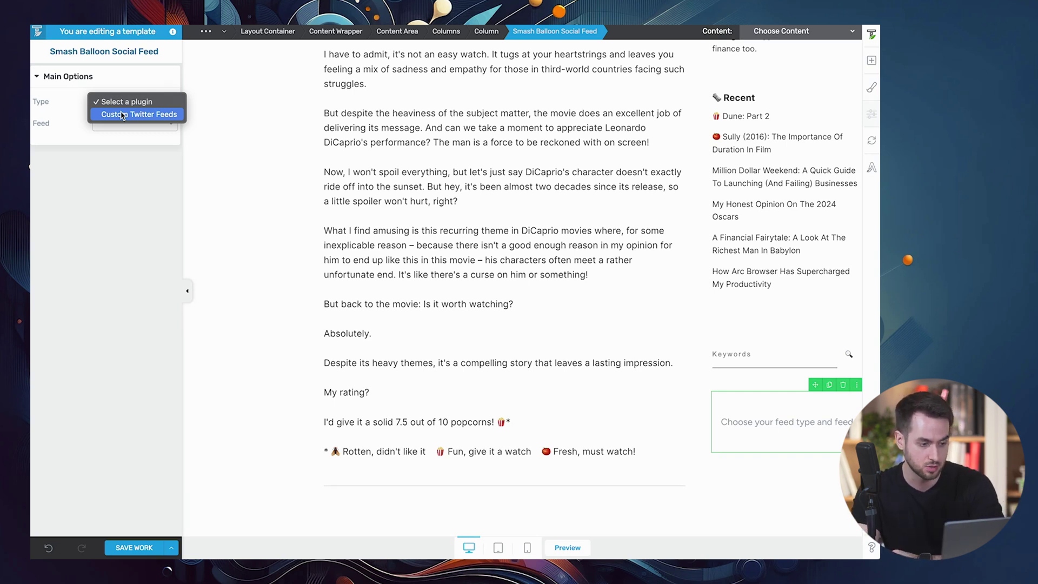
pyautogui.click(123, 115)
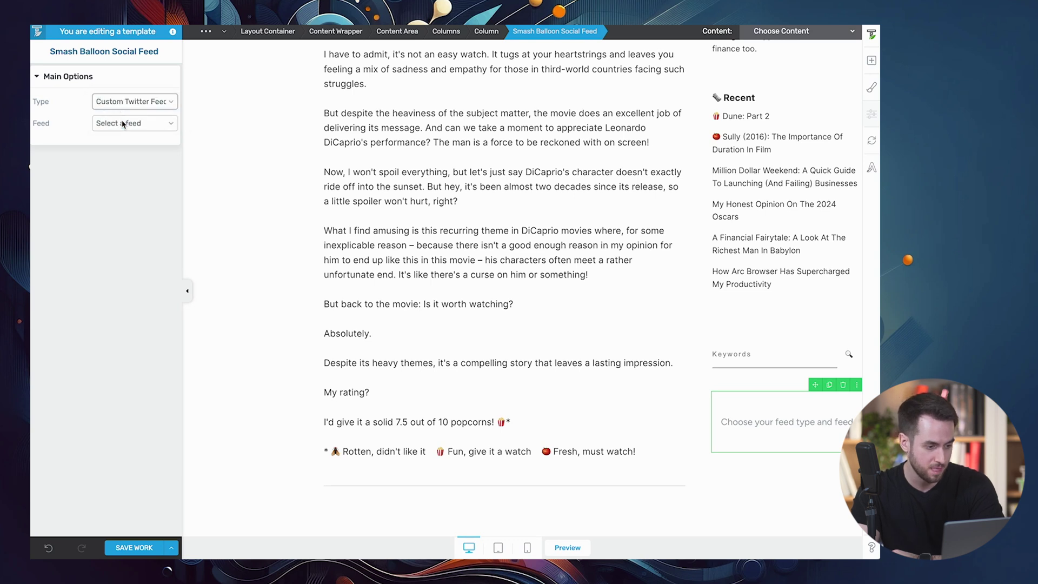
pyautogui.click(123, 125)
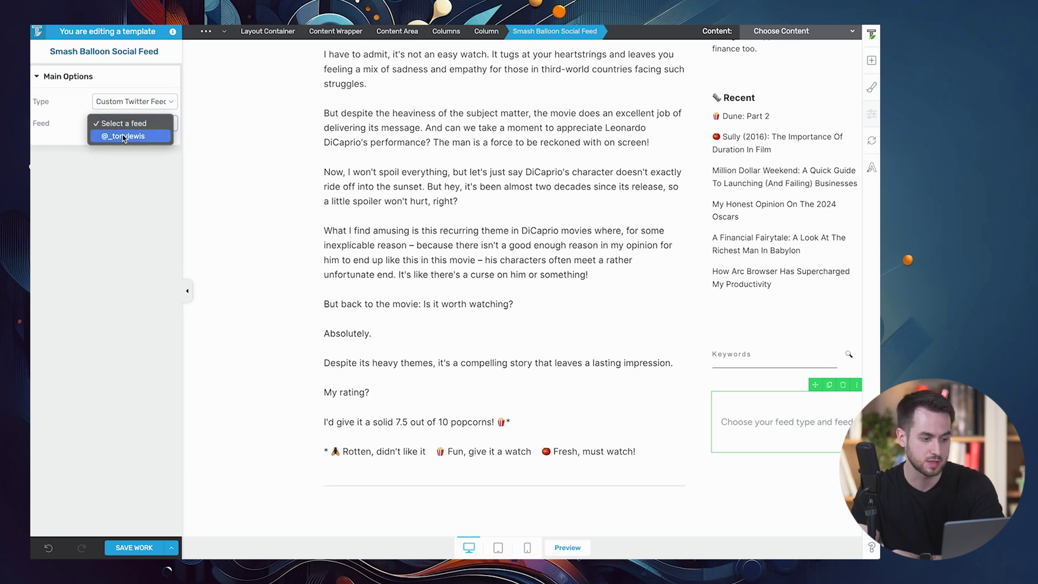
pyautogui.click(123, 136)
pyautogui.scroll(-5, 804, 377)
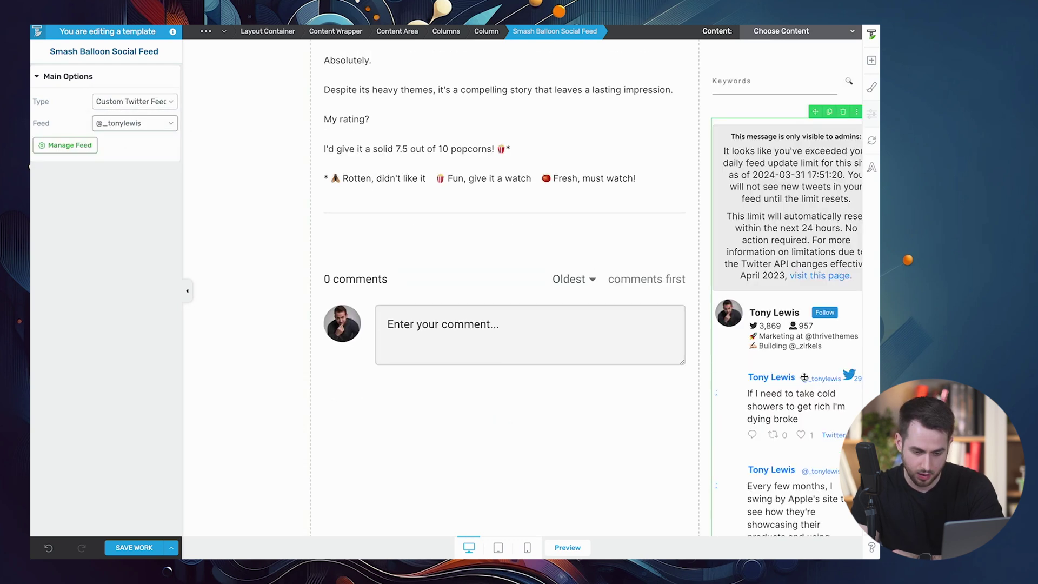
pyautogui.scroll(-5, 790, 406)
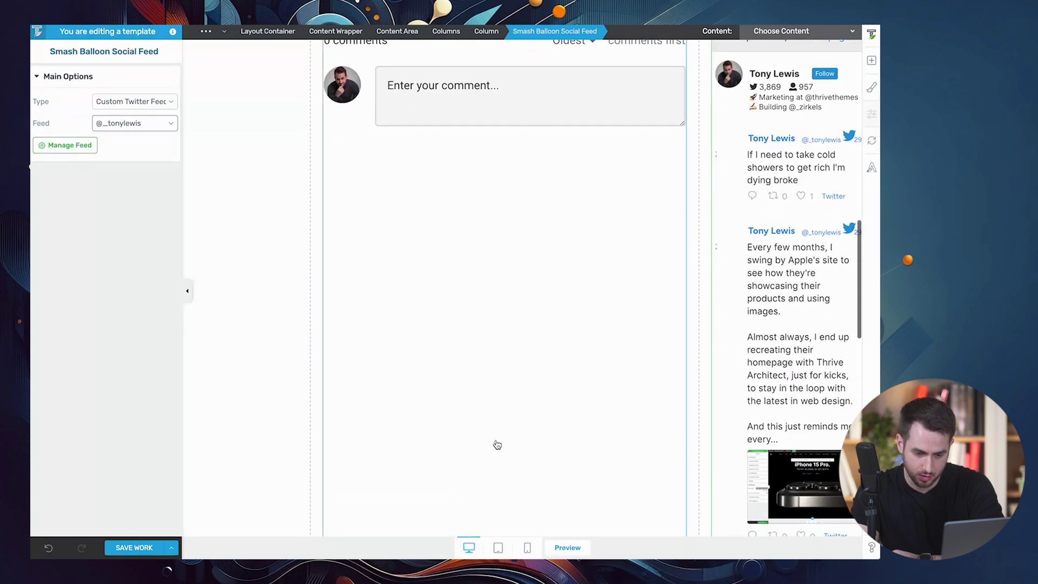
pyautogui.scroll(-10, 762, 431)
pyautogui.scroll(15, 763, 431)
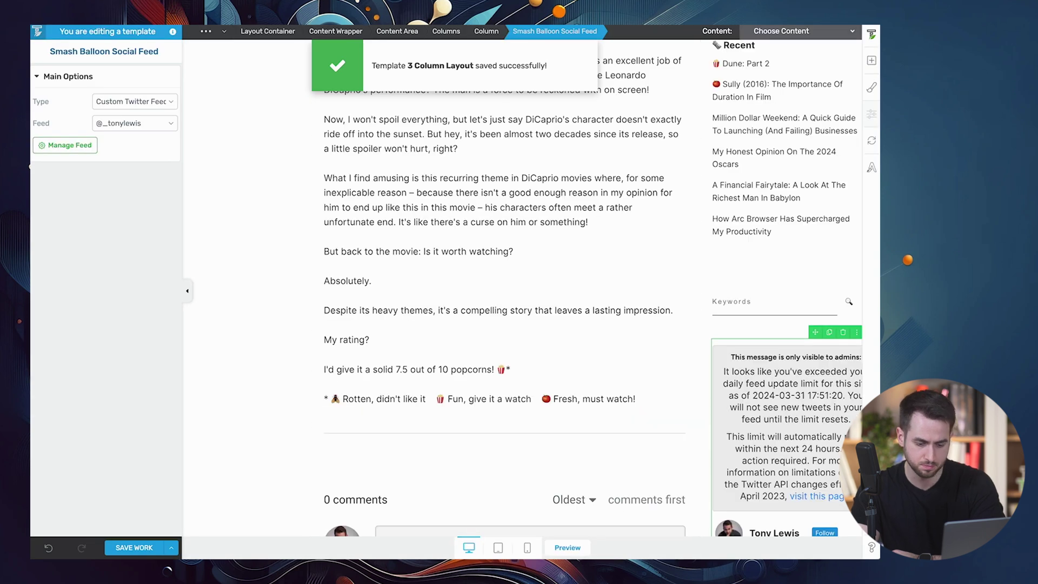
# Preview the template on the live post and scroll through the sidebar Twitter feed
pyautogui.click(591, 552)
pyautogui.scroll(-5, 672, 264)
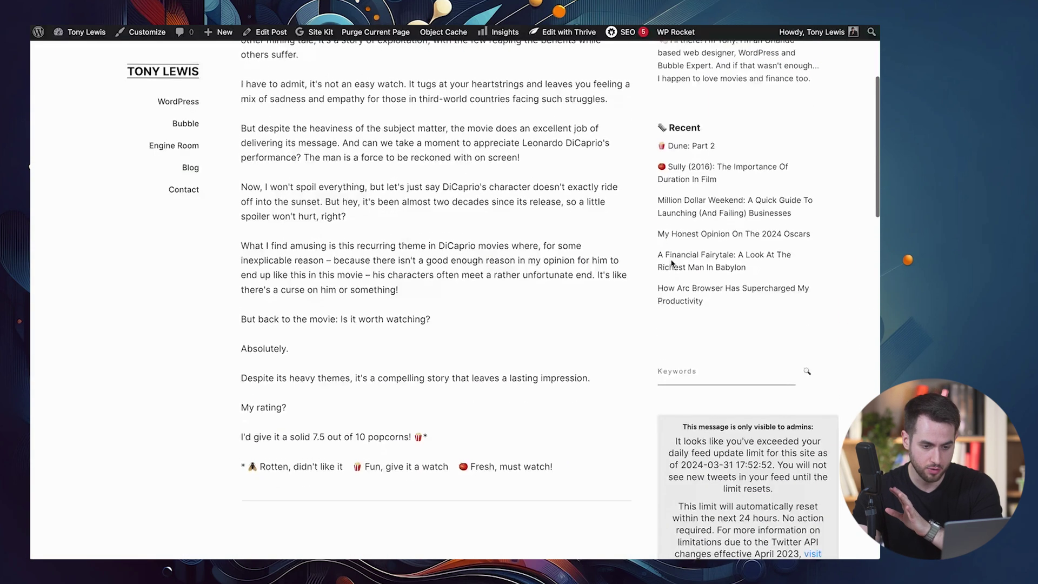
pyautogui.scroll(-1, 672, 264)
pyautogui.scroll(-5, 631, 246)
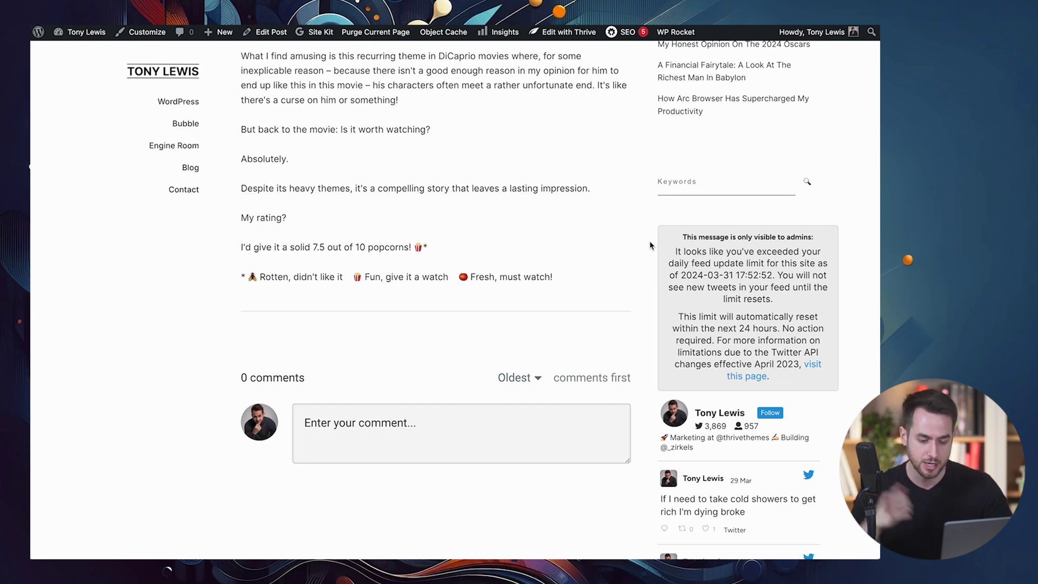
pyautogui.scroll(-5, 650, 245)
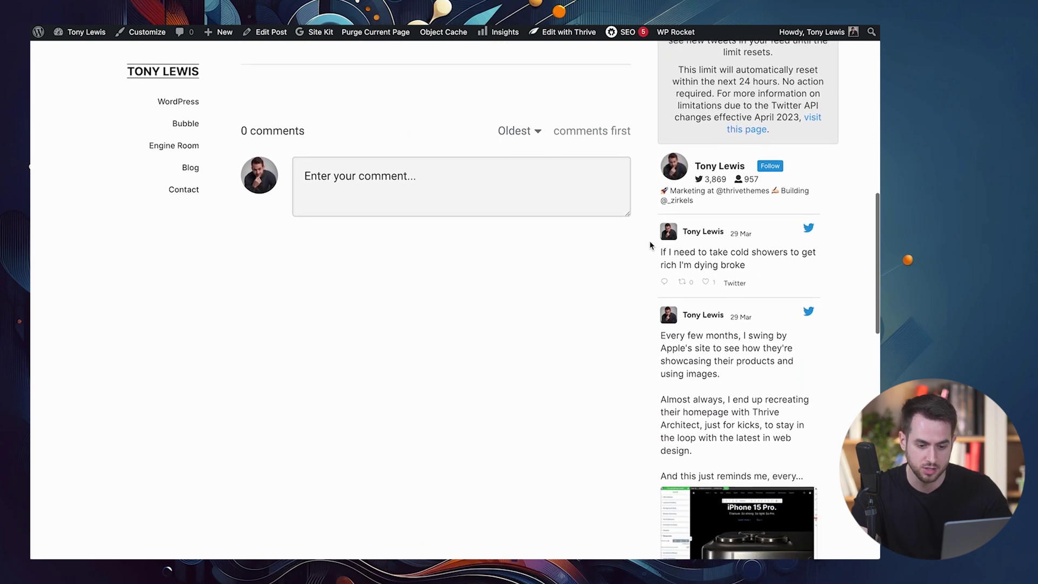
pyautogui.scroll(1, 649, 245)
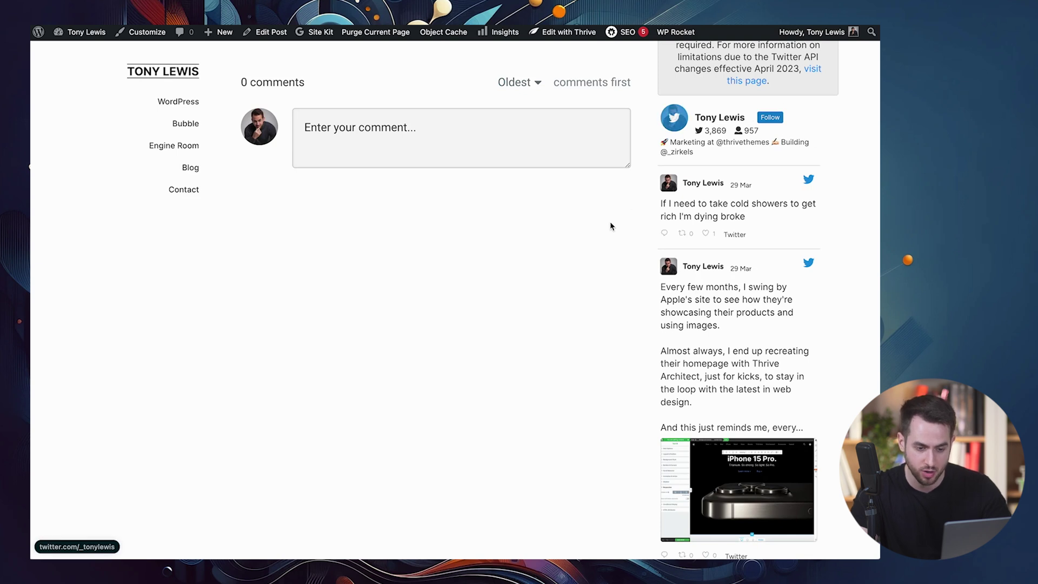
pyautogui.scroll(-1, 616, 274)
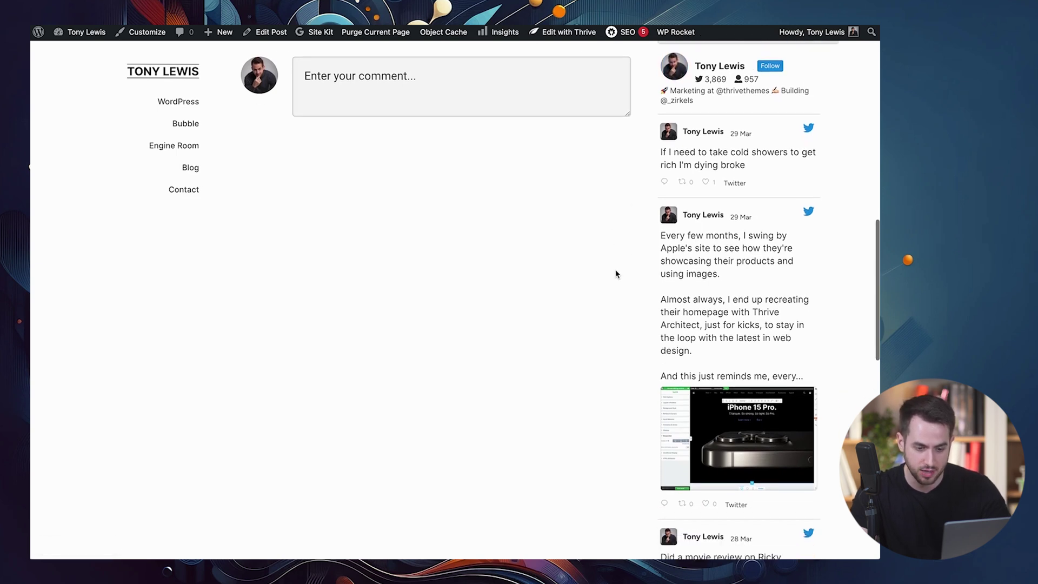
pyautogui.scroll(-3, 616, 274)
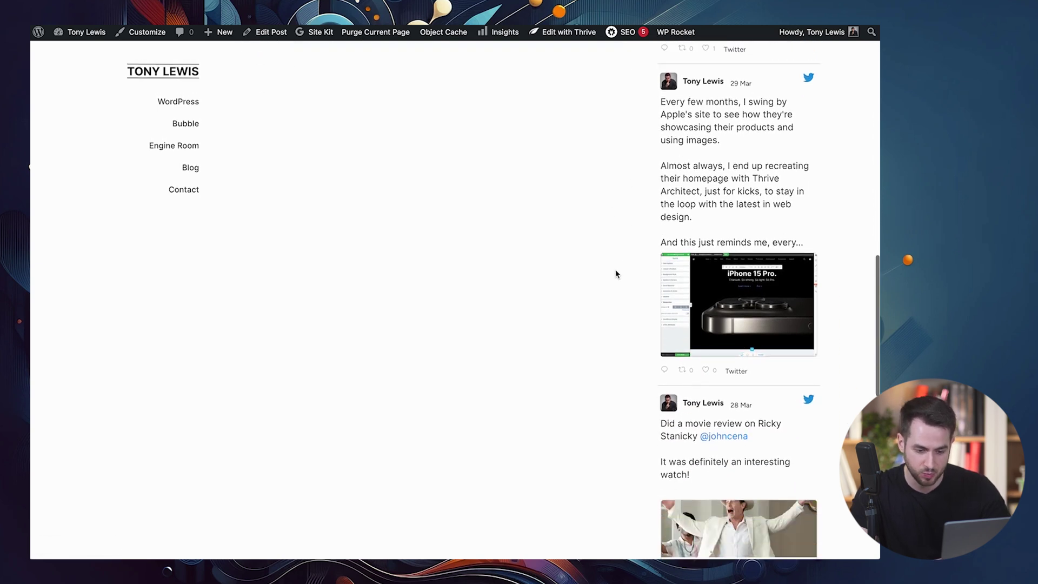
pyautogui.scroll(-4, 616, 274)
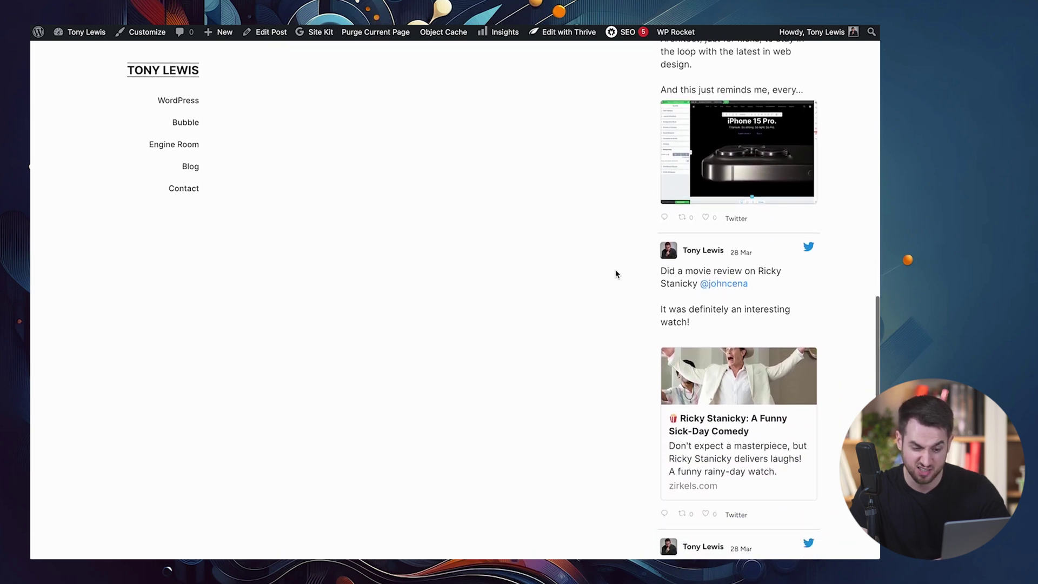
pyautogui.scroll(-3, 615, 274)
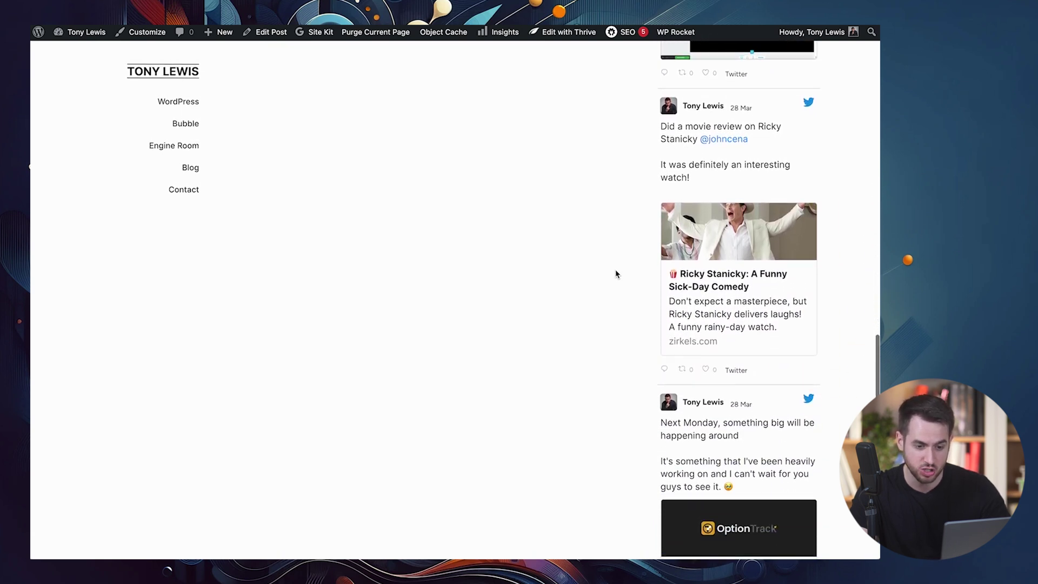
pyautogui.scroll(-3, 616, 274)
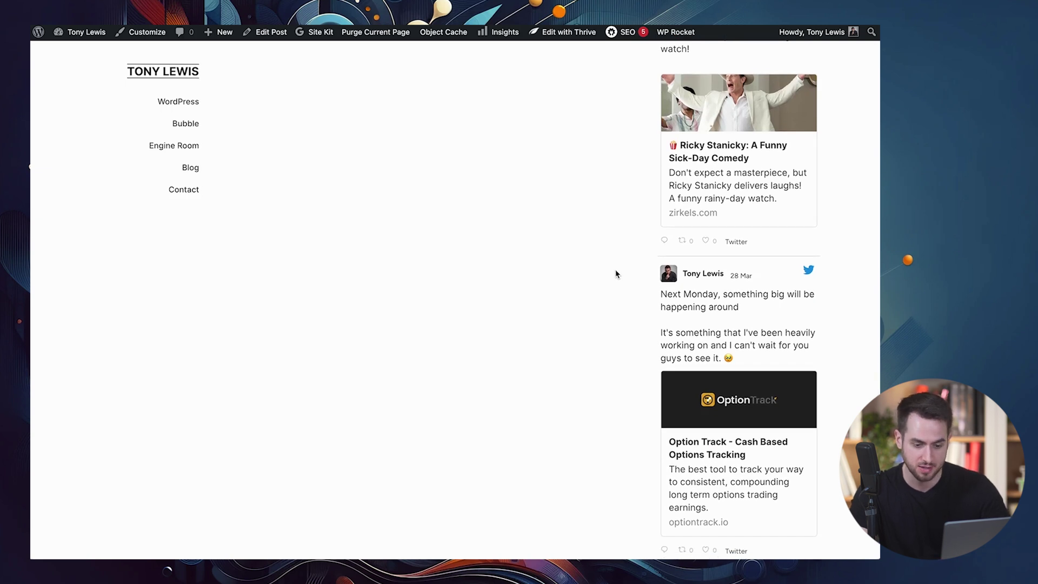
pyautogui.scroll(-2, 628, 308)
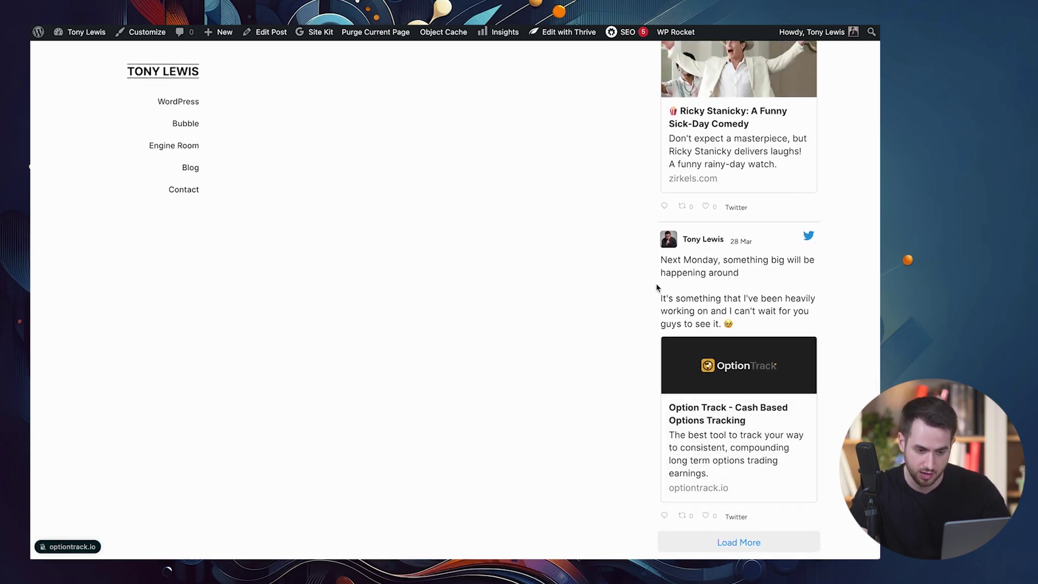
pyautogui.scroll(10, 657, 288)
# Enlarge the iPhone 15 Pro tweet's screenshot in a lightbox
pyautogui.click(711, 300)
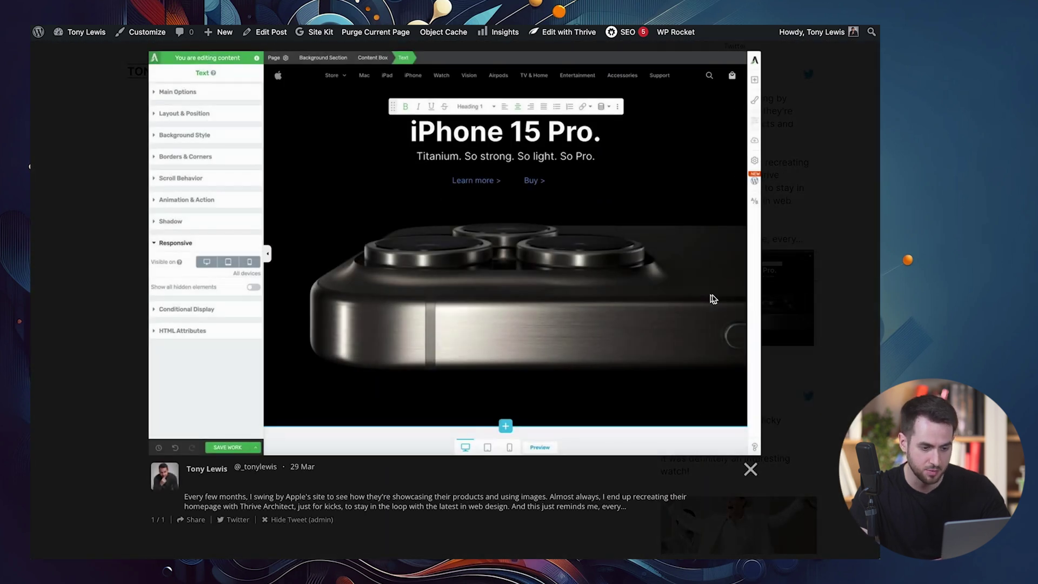